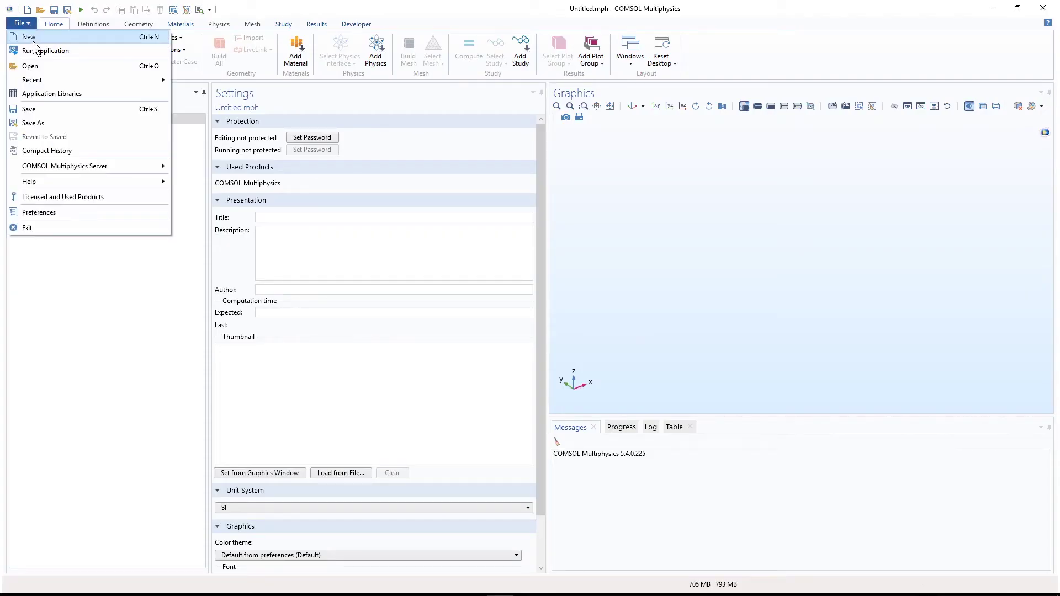
Create a new 2D model with Electrostatics (es) physics and a Stationary study.
left_click(34, 43)
left_click(40, 87)
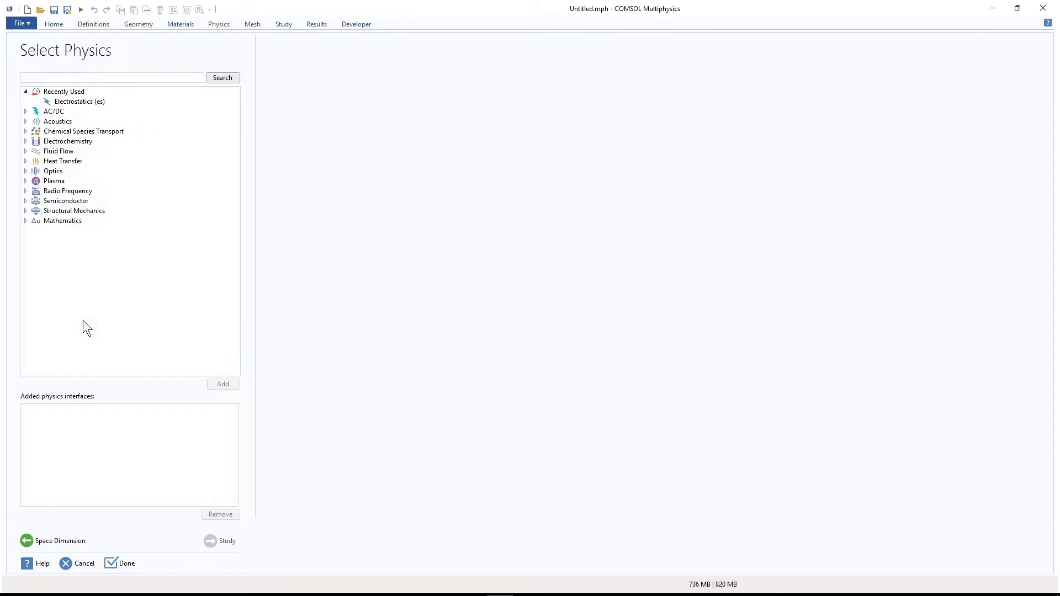
left_click(60, 103)
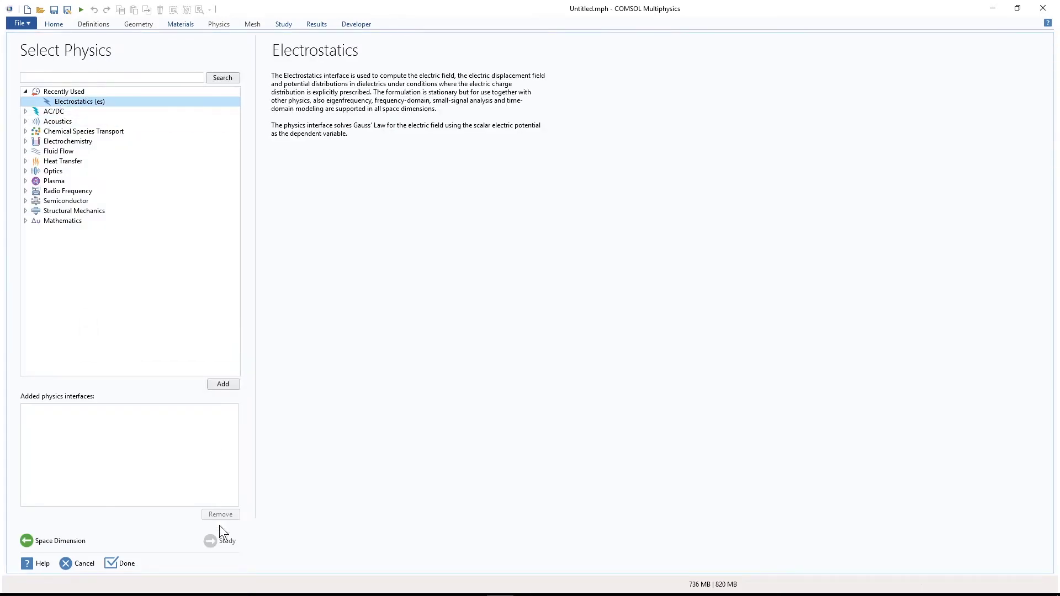
left_click(221, 541)
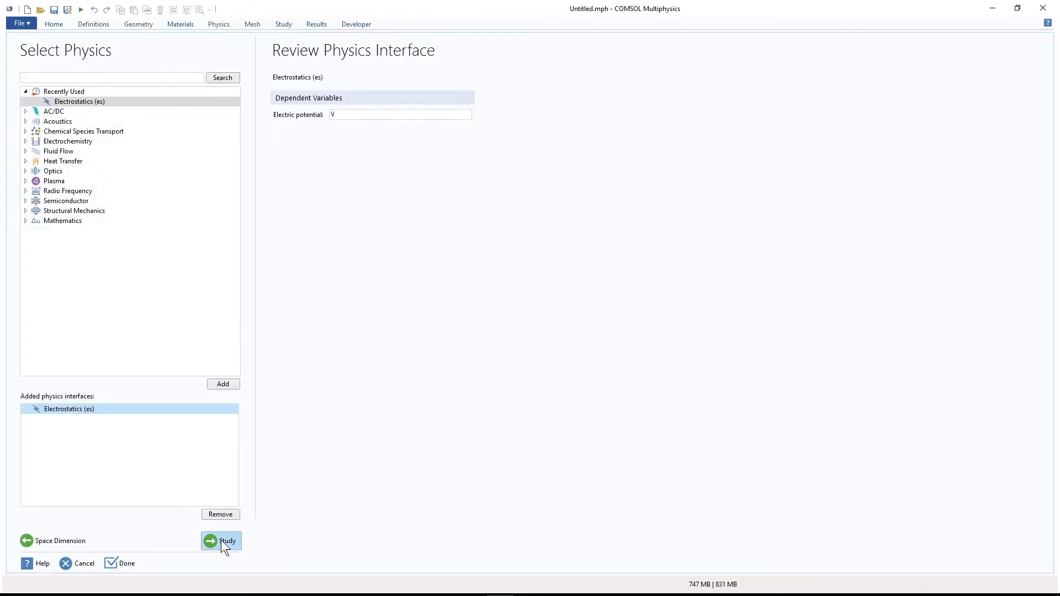
left_click(69, 109)
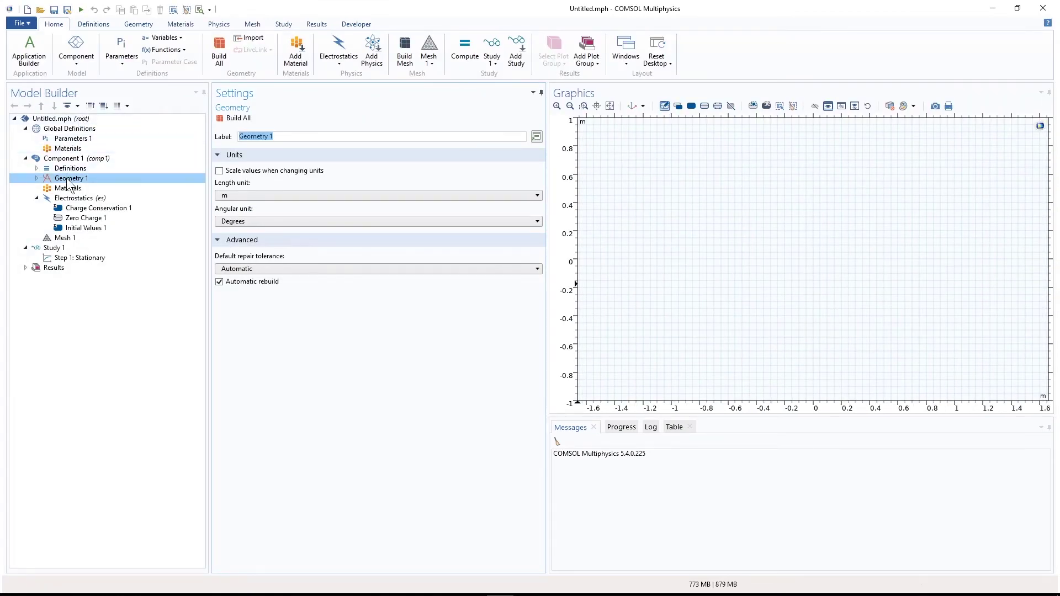
Add and build a rectangle of width 3 and height 1 in Geometry 1.
right_click(67, 178)
left_click(101, 245)
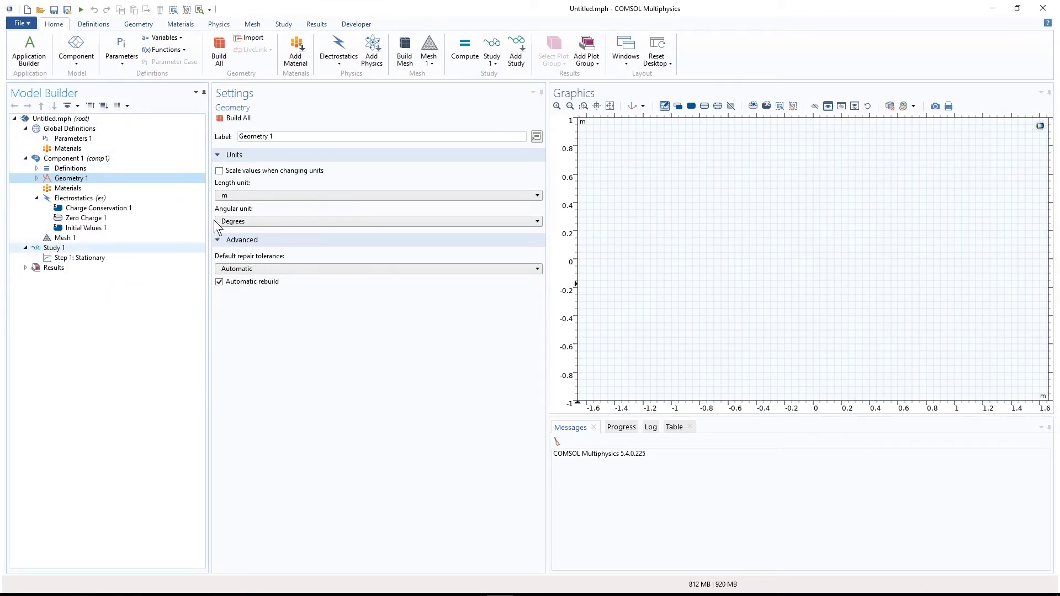
double_click(246, 207)
type("3")
left_click(247, 118)
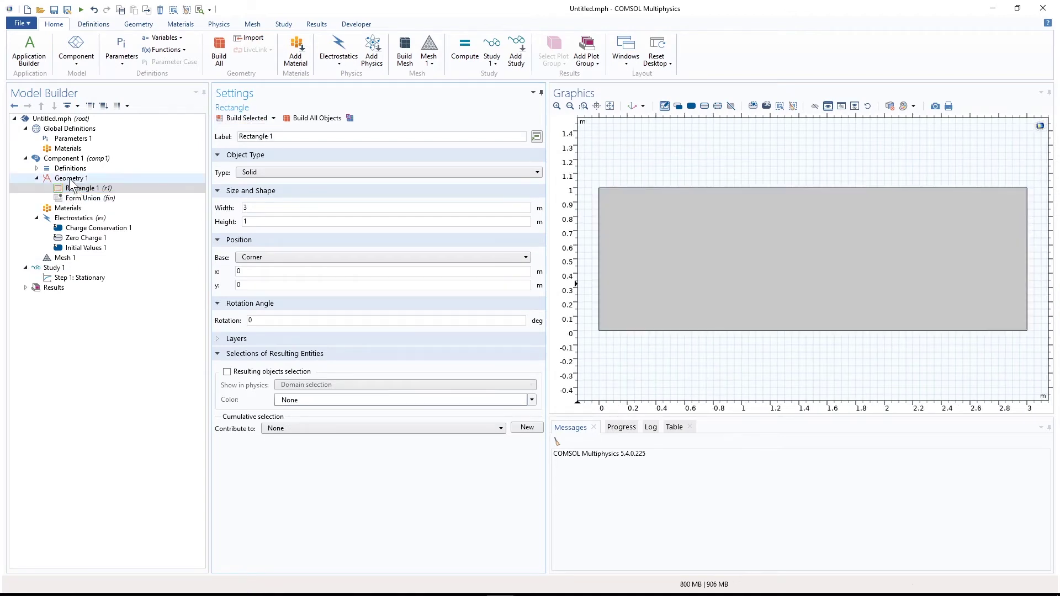
Add a circle to Geometry 1.
left_click(71, 179)
right_click(71, 179)
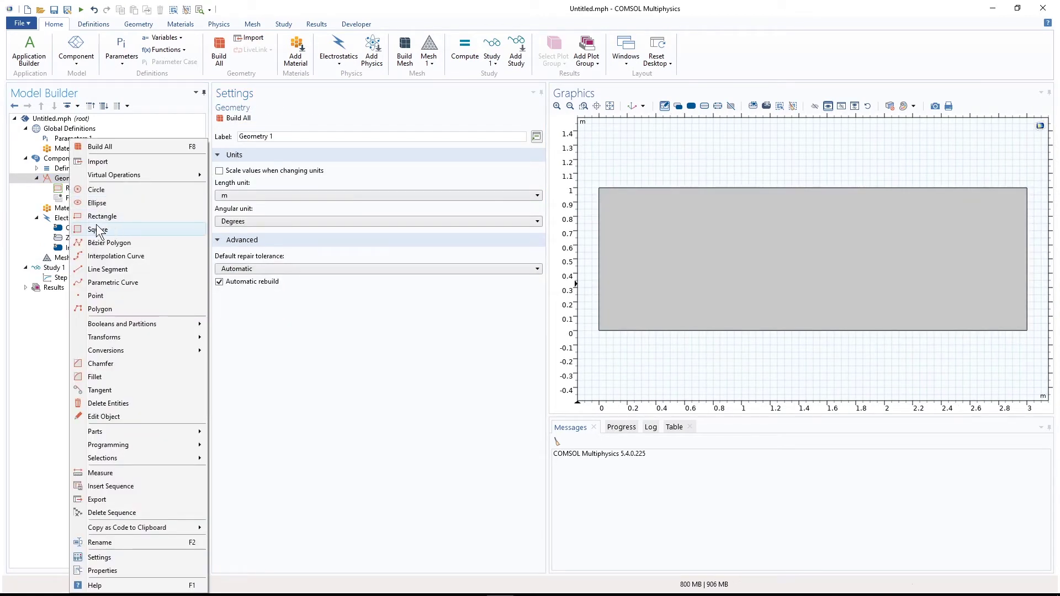
left_click(103, 190)
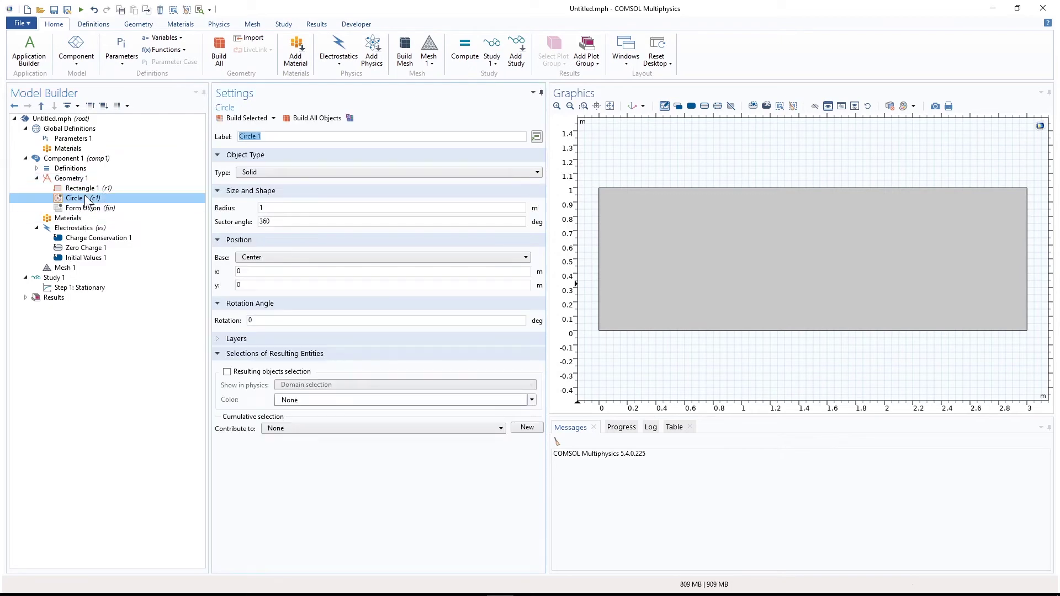
left_click(272, 207)
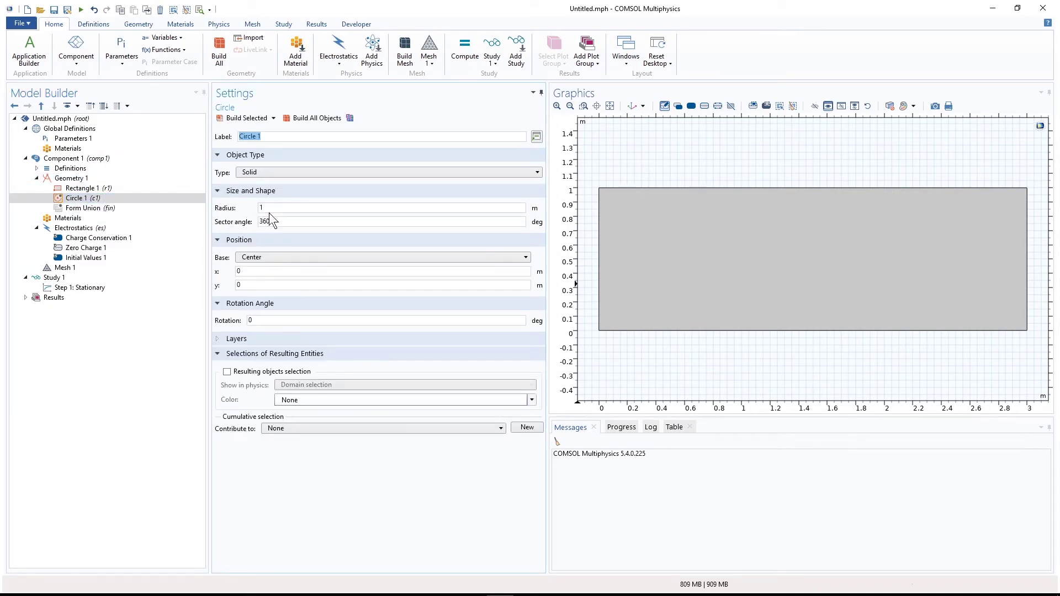
double_click(266, 207)
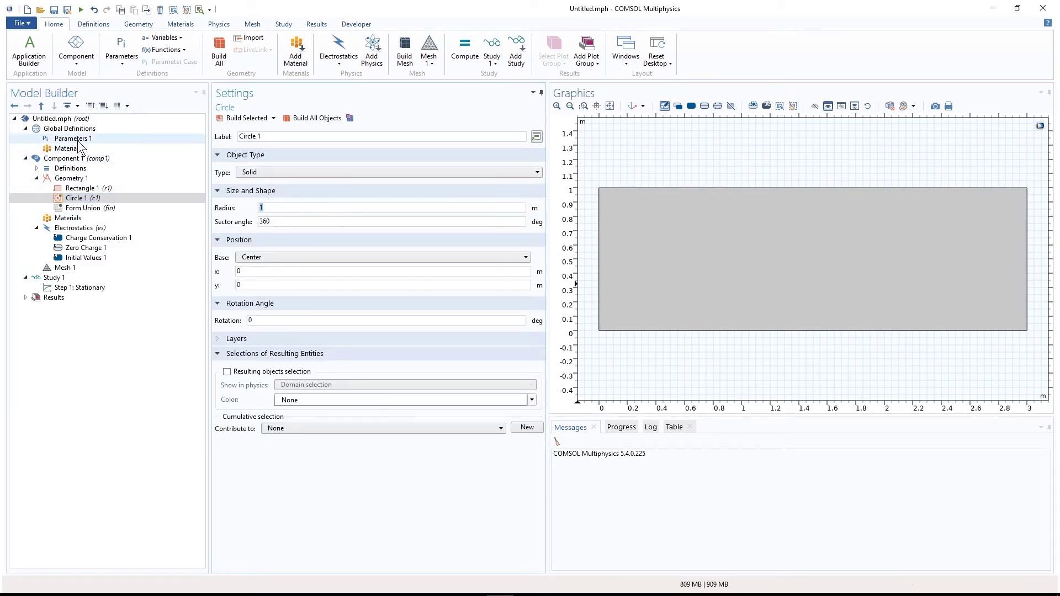
left_click(74, 202)
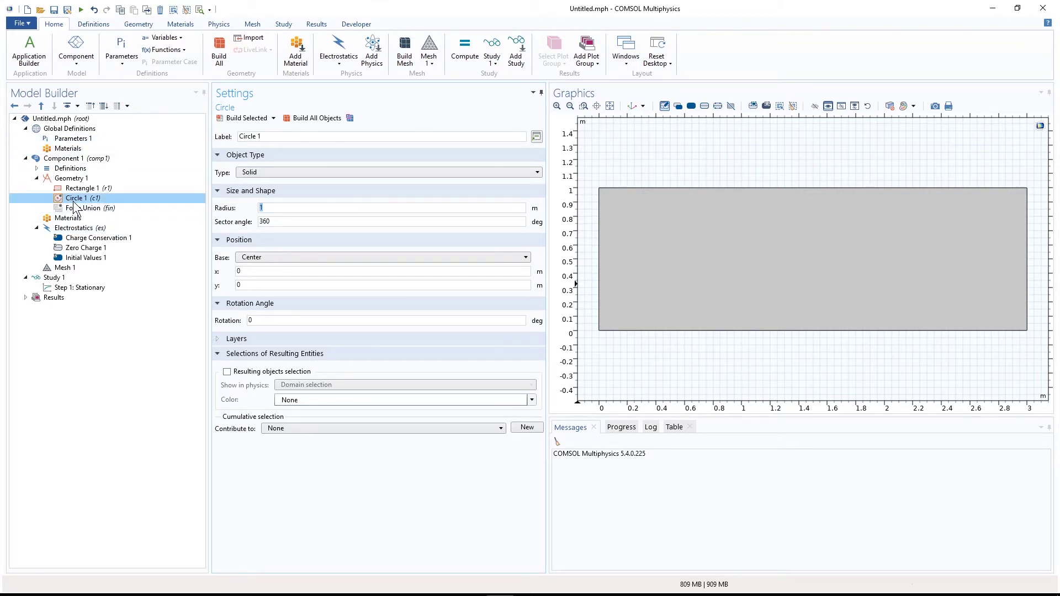
left_click(81, 202)
Define the global parameter R = 0.2.
left_click(72, 139)
left_click(242, 176)
type("R")
key("Tab")
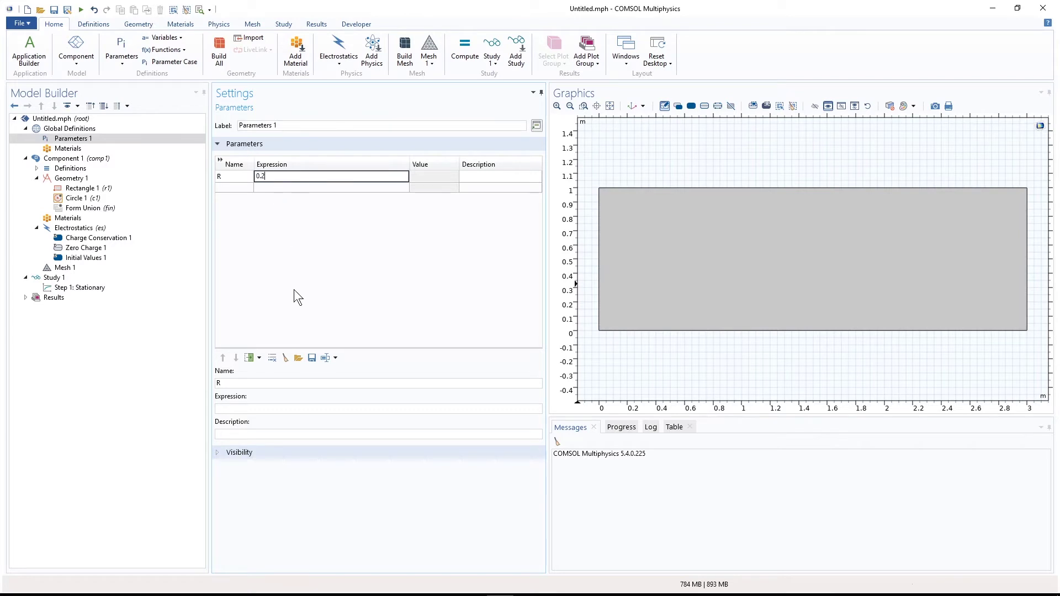
type("0.2")
key("Return")
Set the circle's radius to R, centred at (1.5, 0.5), and build it.
left_click(75, 197)
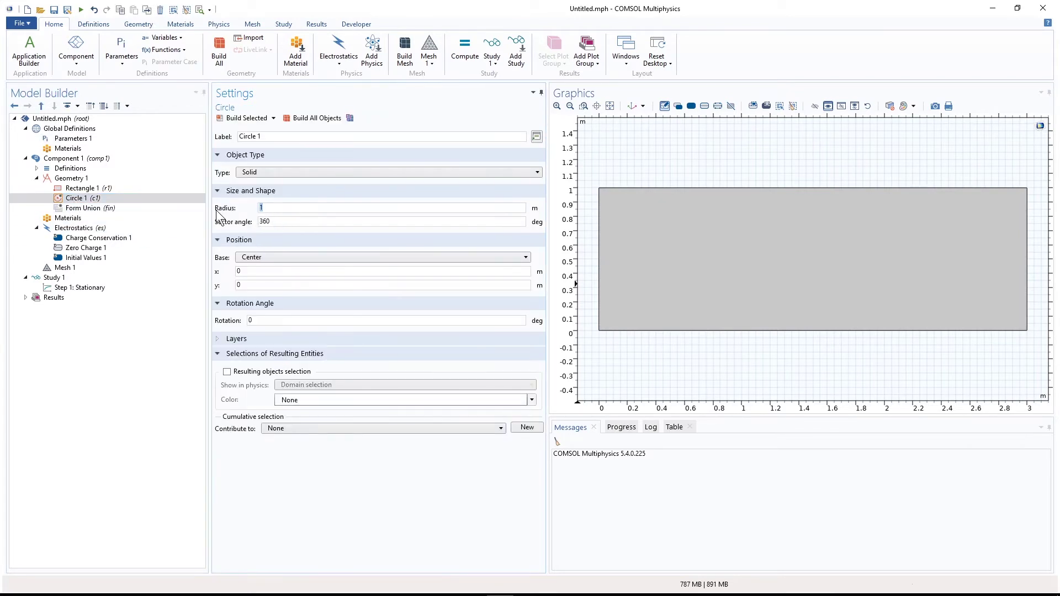
type("R")
key("Tab")
left_click(243, 118)
Add a blank material with relative permittivity 1 to both domains.
left_click(63, 219)
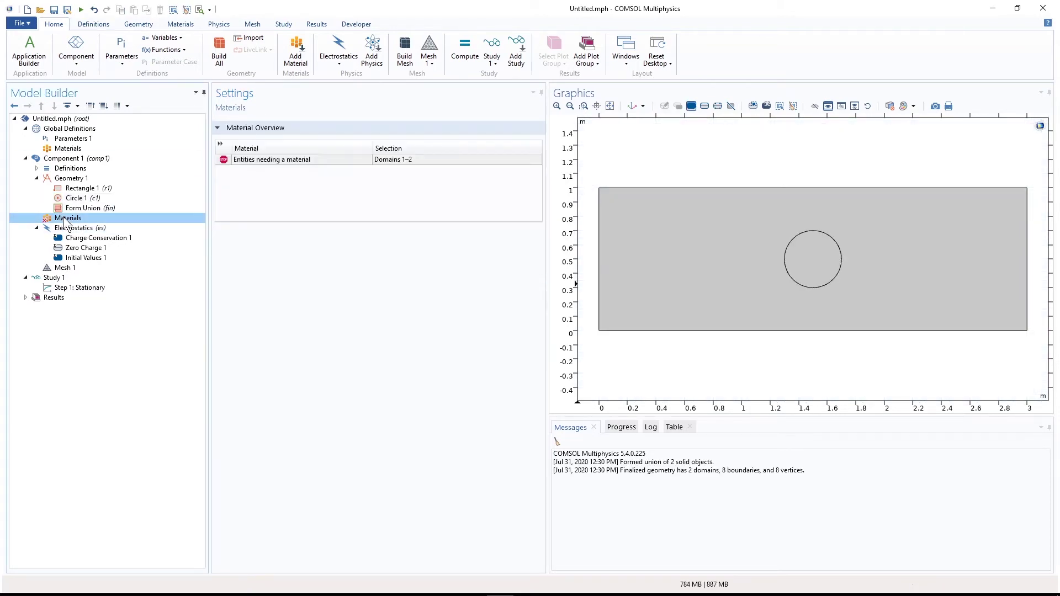
right_click(62, 220)
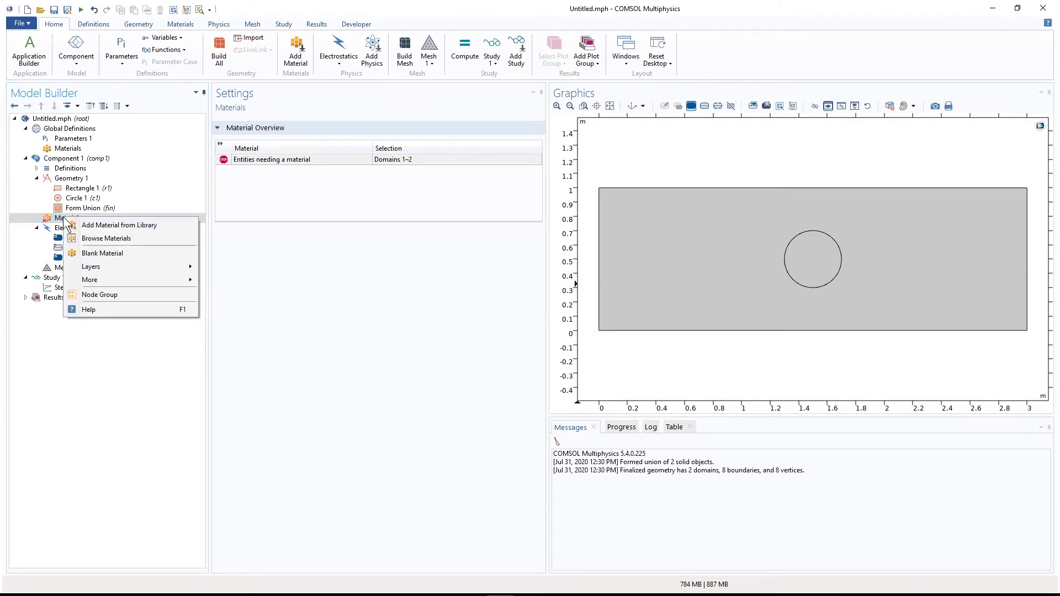
left_click(108, 255)
left_click(389, 324)
type("1")
Add a Ground condition on the rectangle's four outer edges (boundaries 1–4).
left_click(81, 239)
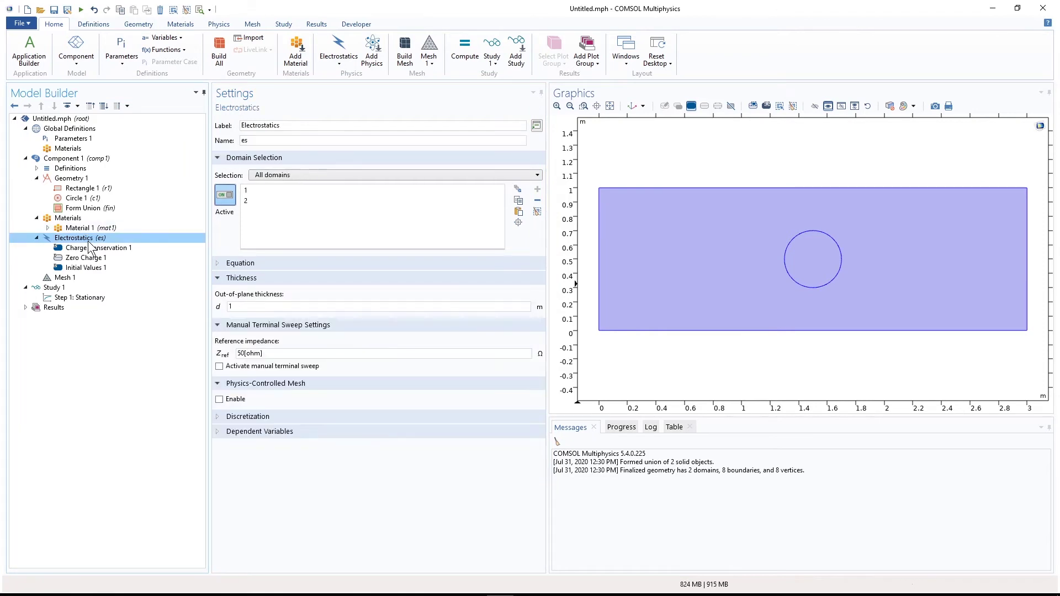
right_click(88, 243)
left_click(110, 256)
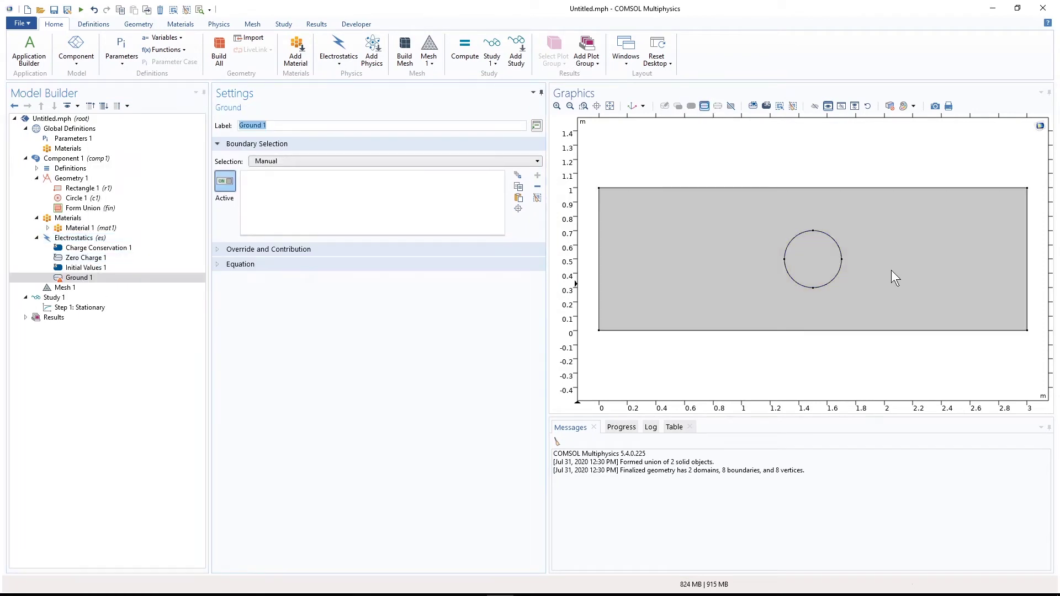
left_click(874, 189)
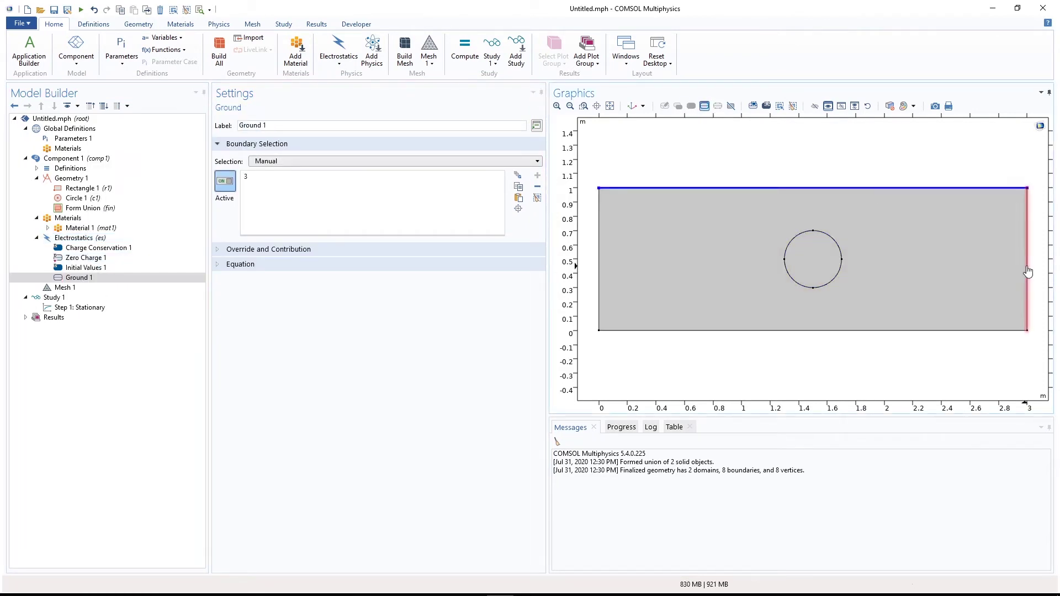
left_click(1026, 275)
left_click(1009, 330)
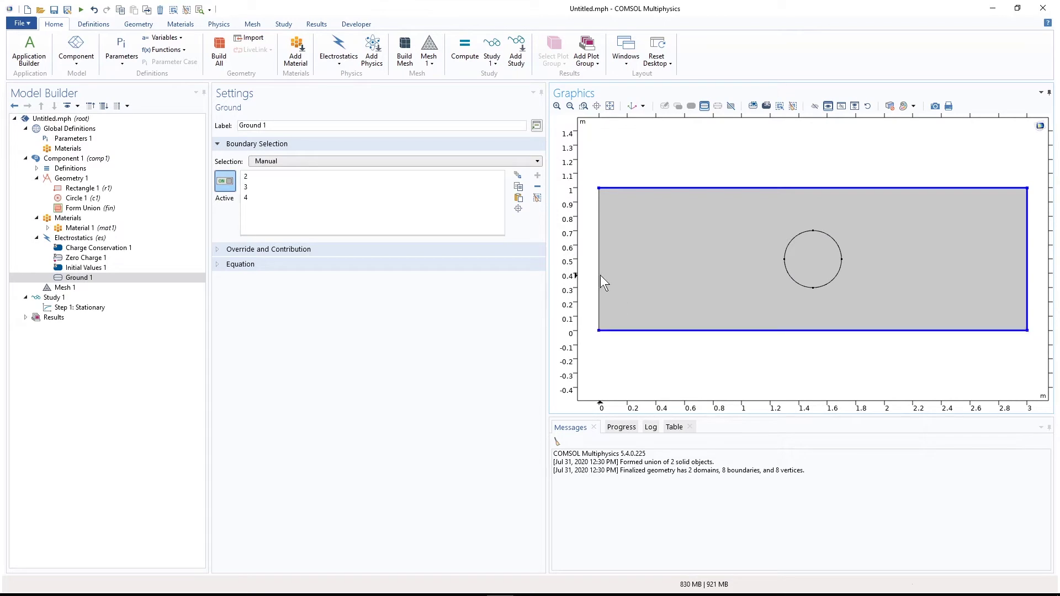
left_click(599, 279)
Apply an Electric Potential of 1 V to the circle's four edges (boundaries 5–8).
right_click(70, 238)
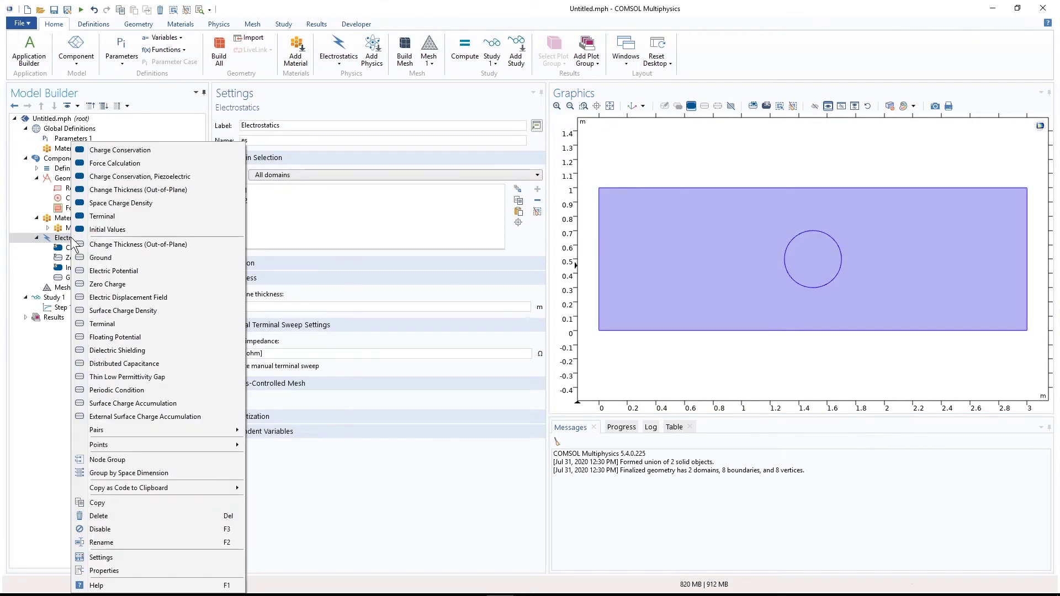
left_click(113, 272)
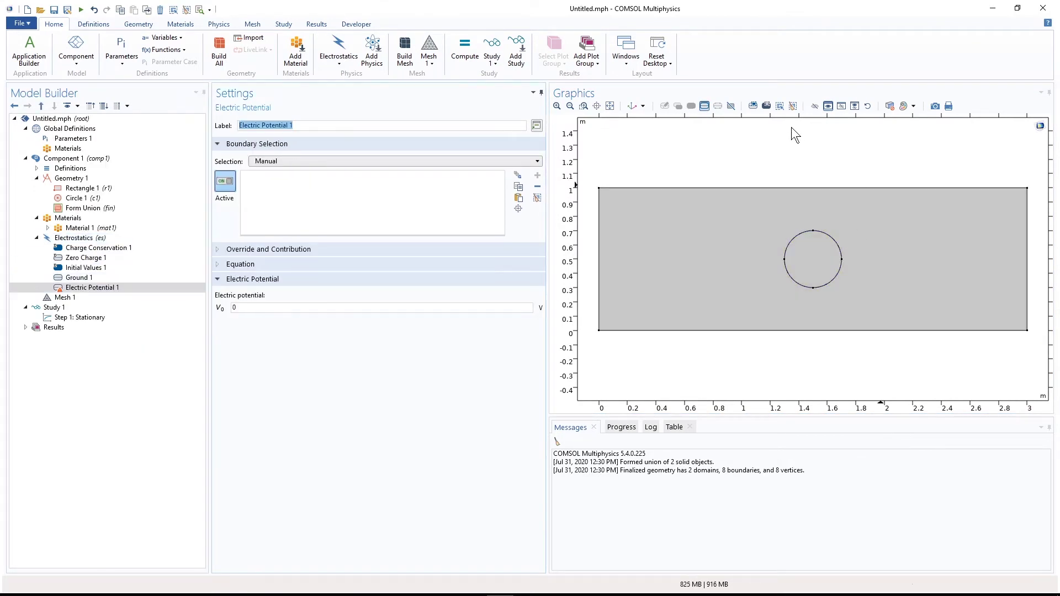
left_click(754, 107)
left_click_drag(762, 219, 857, 291)
left_click(248, 307)
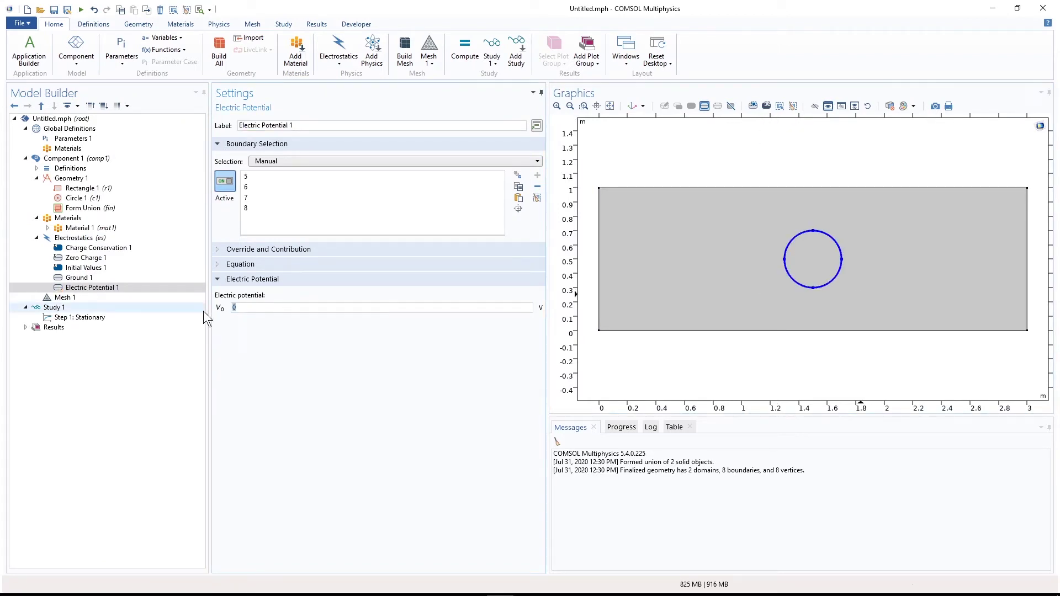
left_click(66, 297)
Mesh with Extremely fine element size and compute Study 1.
left_click(257, 233)
left_click(257, 242)
left_click(242, 119)
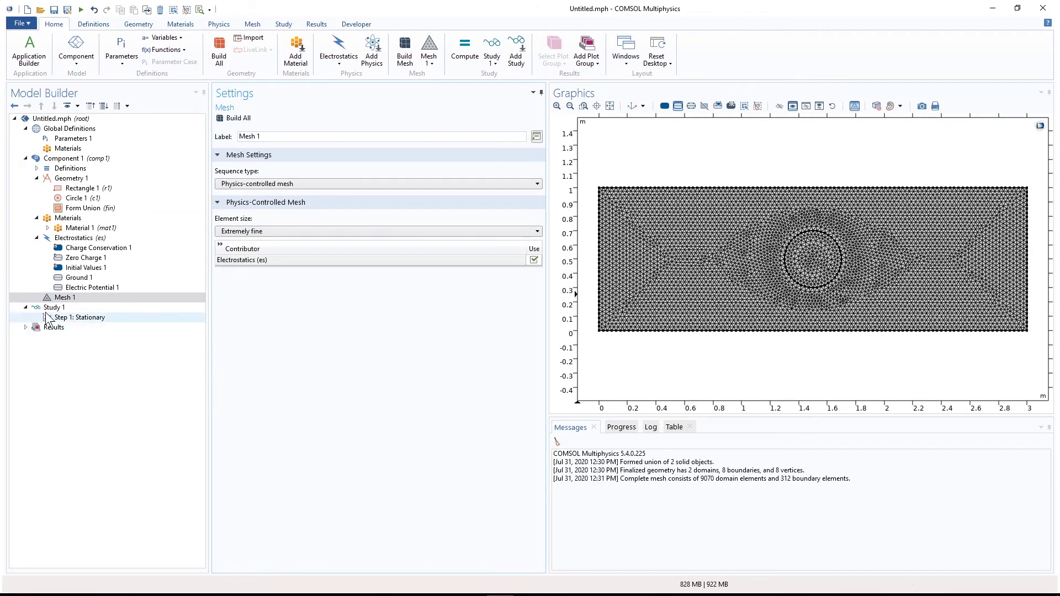
left_click(59, 308)
left_click(239, 118)
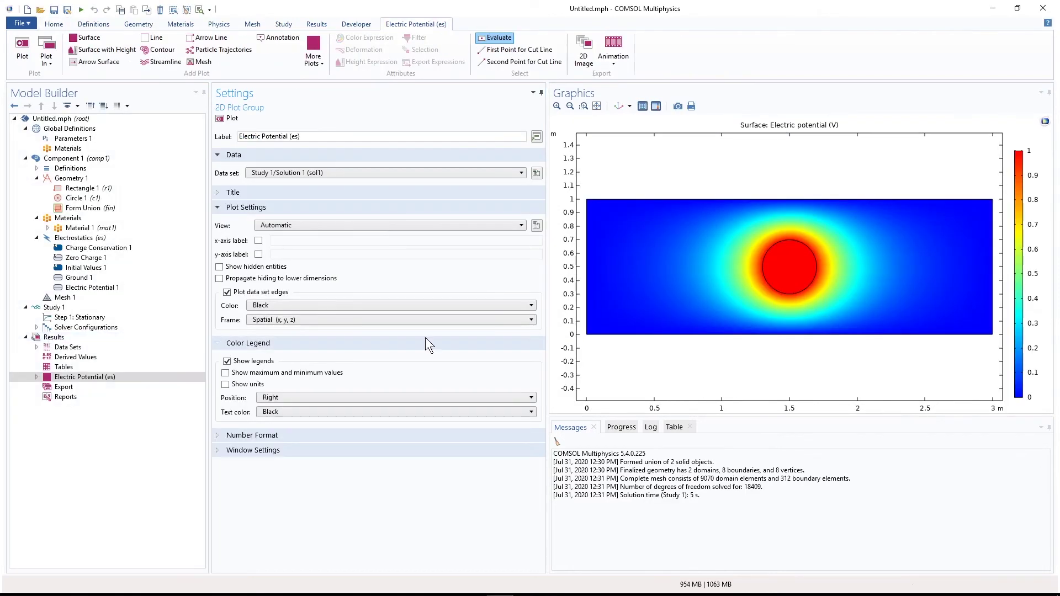
Add a 2D plot group with a Surface plot of electric field norm (es.normE).
left_click(61, 338)
right_click(61, 338)
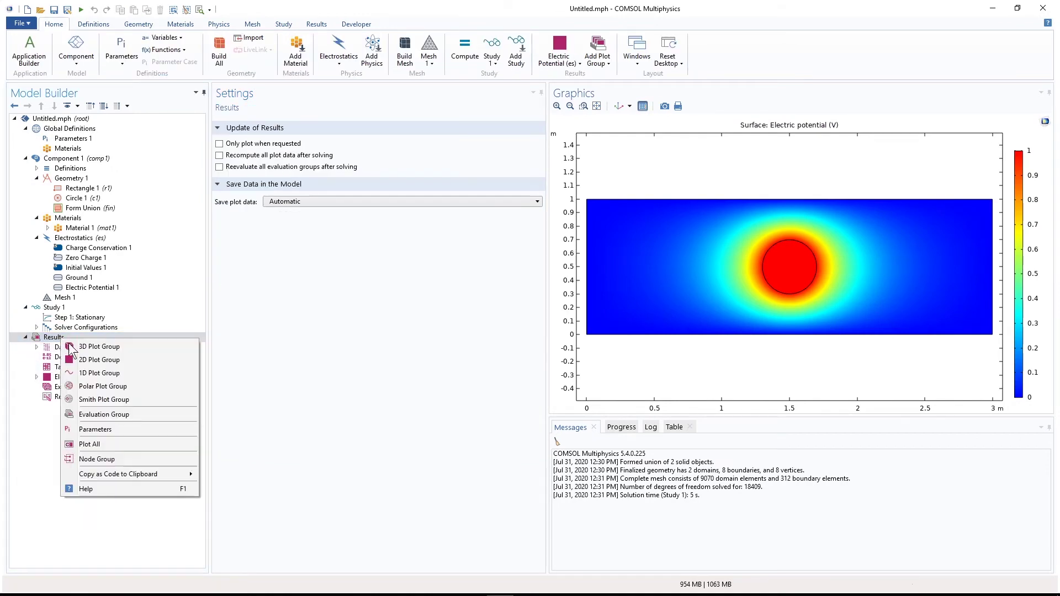
key("Escape")
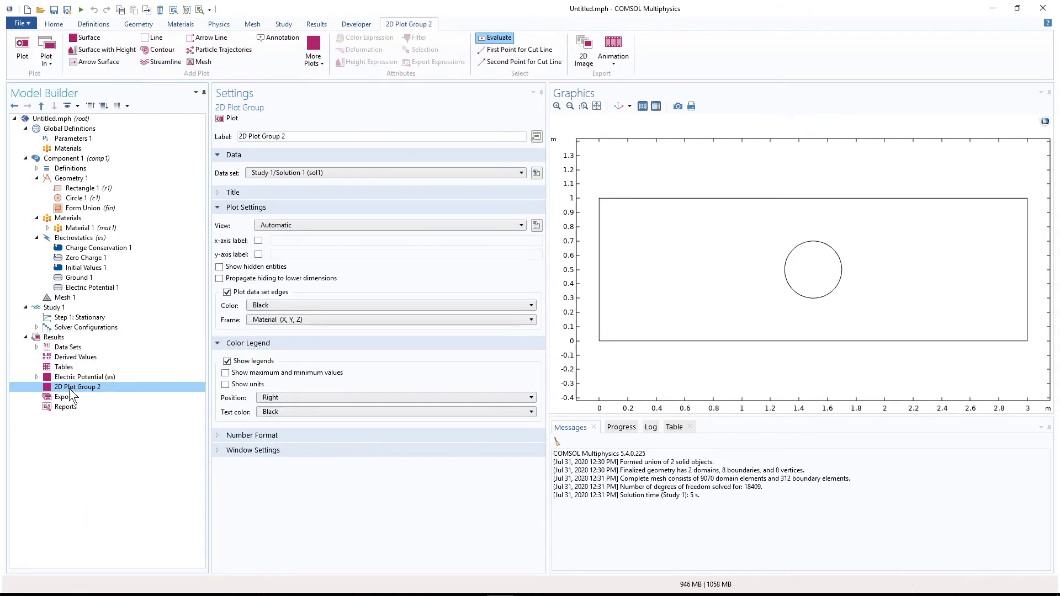
right_click(74, 387)
left_click(118, 88)
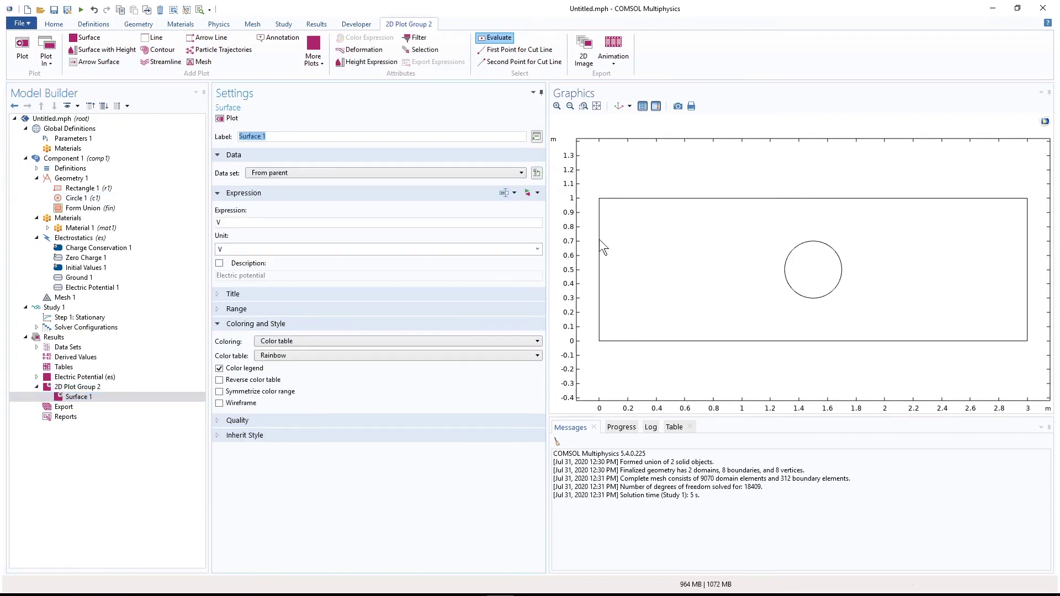
left_click(537, 193)
left_click(550, 301)
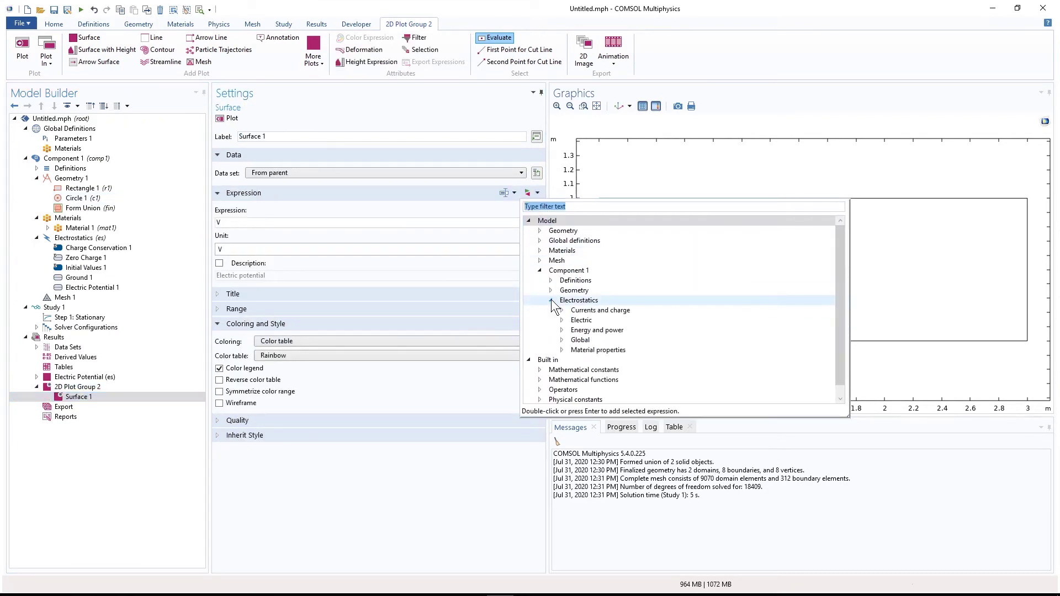
left_click(561, 320)
double_click(603, 380)
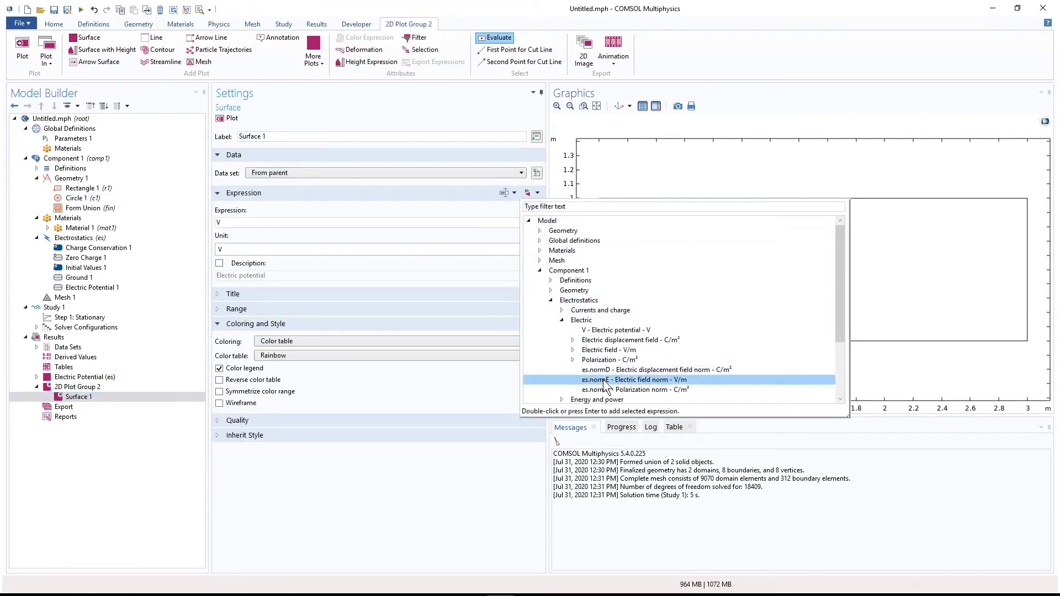
left_click(228, 118)
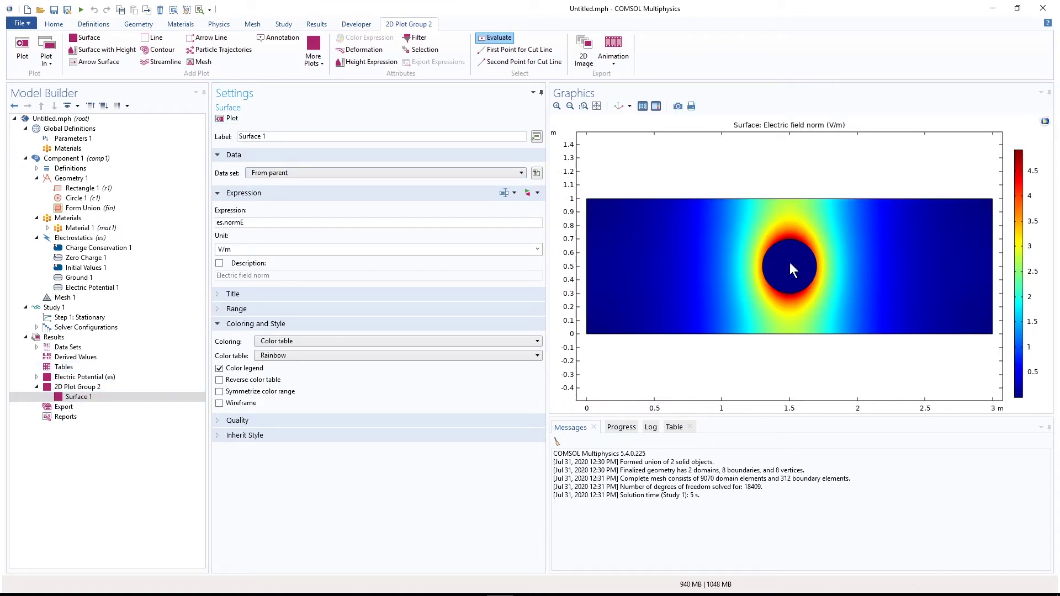
Add a 1D plot group containing a Line Graph.
left_click(53, 337)
right_click(53, 337)
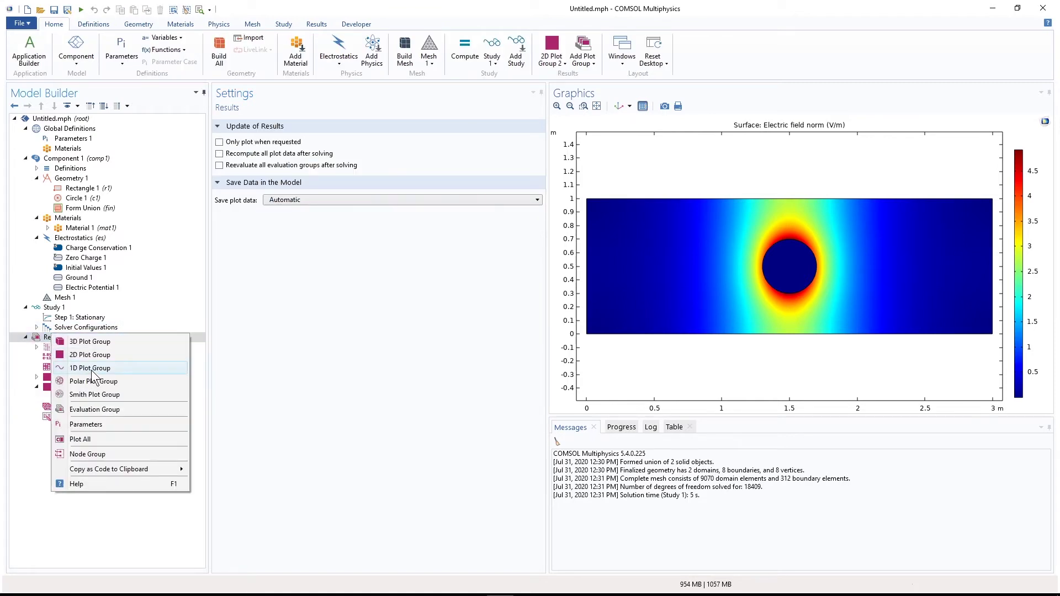
key("Escape")
right_click(71, 408)
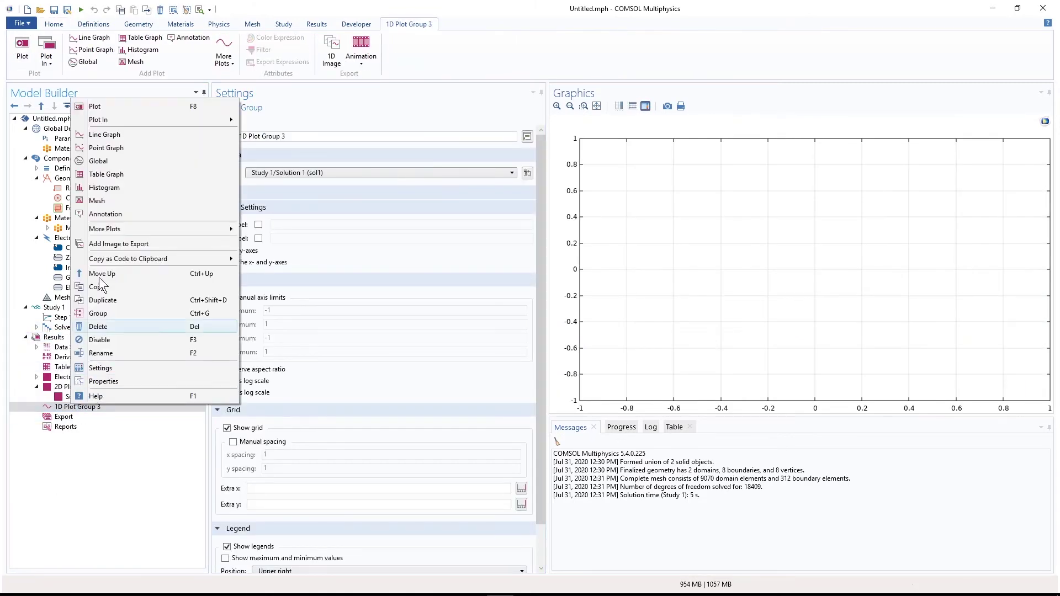
left_click(105, 135)
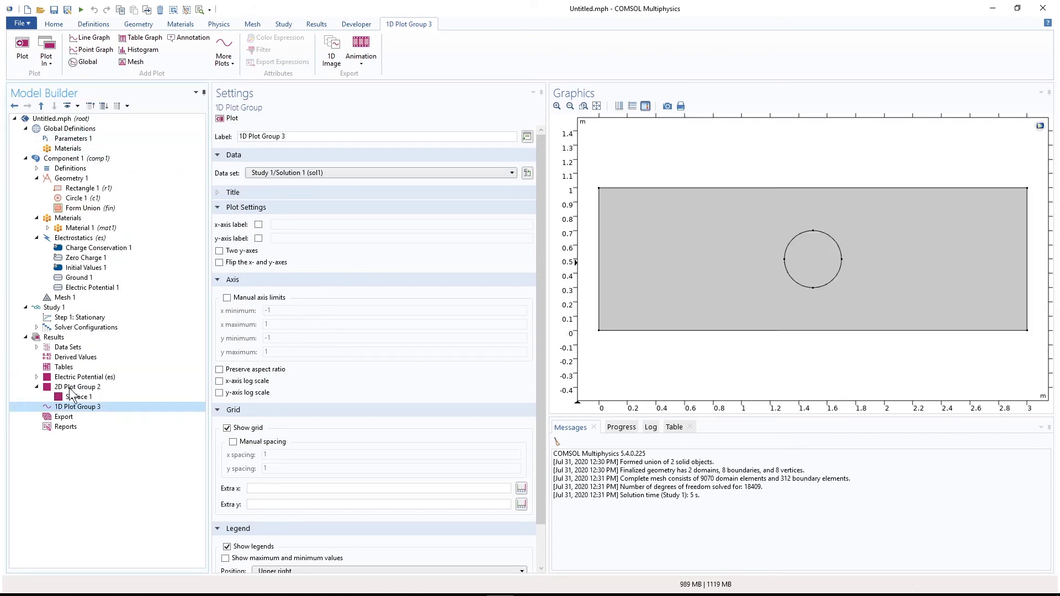
left_click(69, 348)
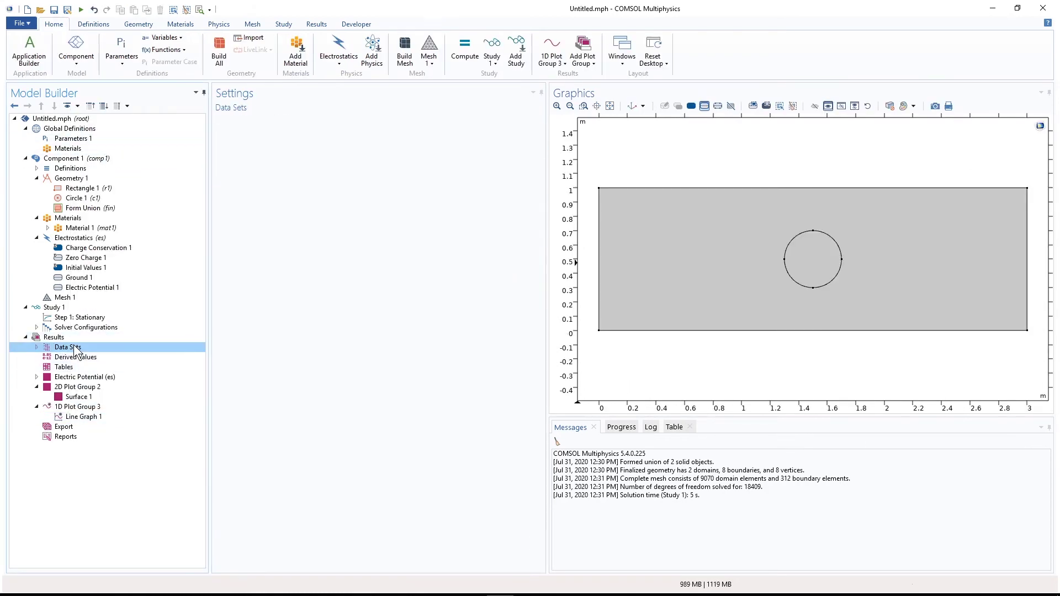
Add an Edge 2D data set covering the circle's four edges.
right_click(76, 348)
left_click(118, 191)
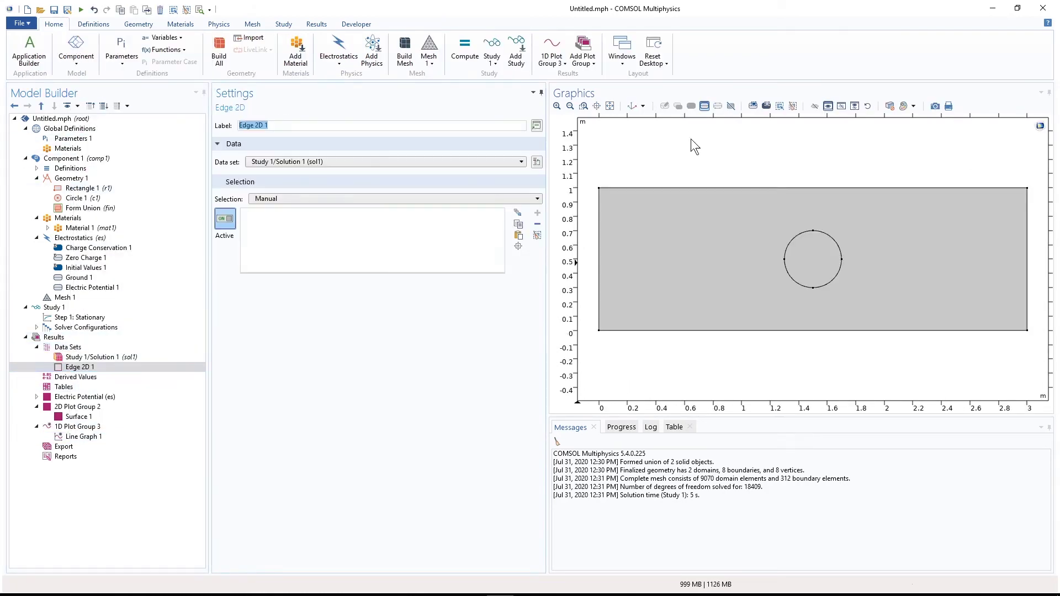
left_click(752, 105)
left_click_drag(777, 229, 856, 313)
Plot Line Graph 1 of es.normE using the Edge 2D 1 data set.
left_click(88, 427)
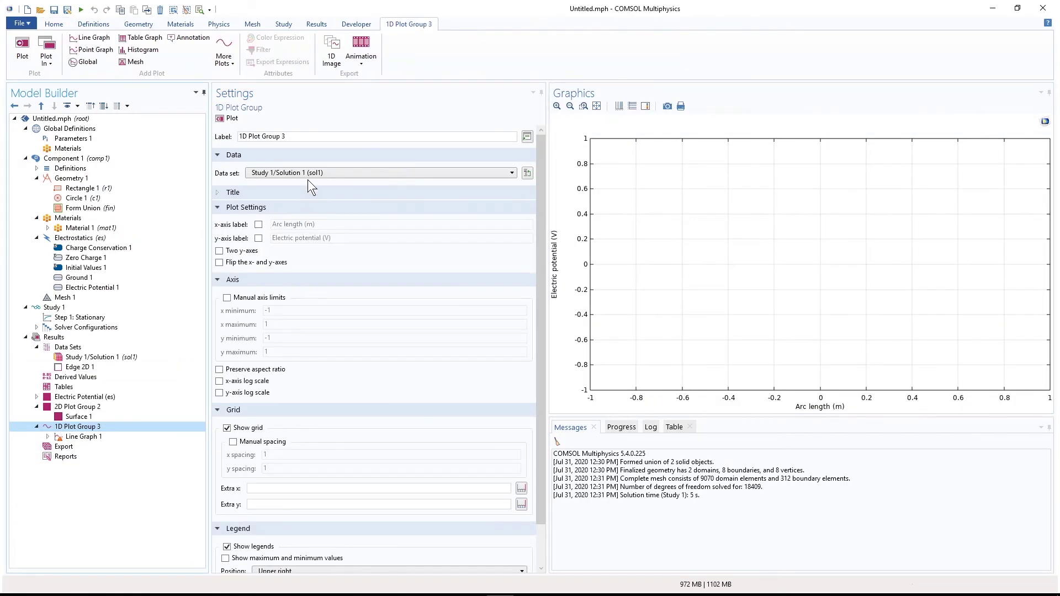
left_click(90, 436)
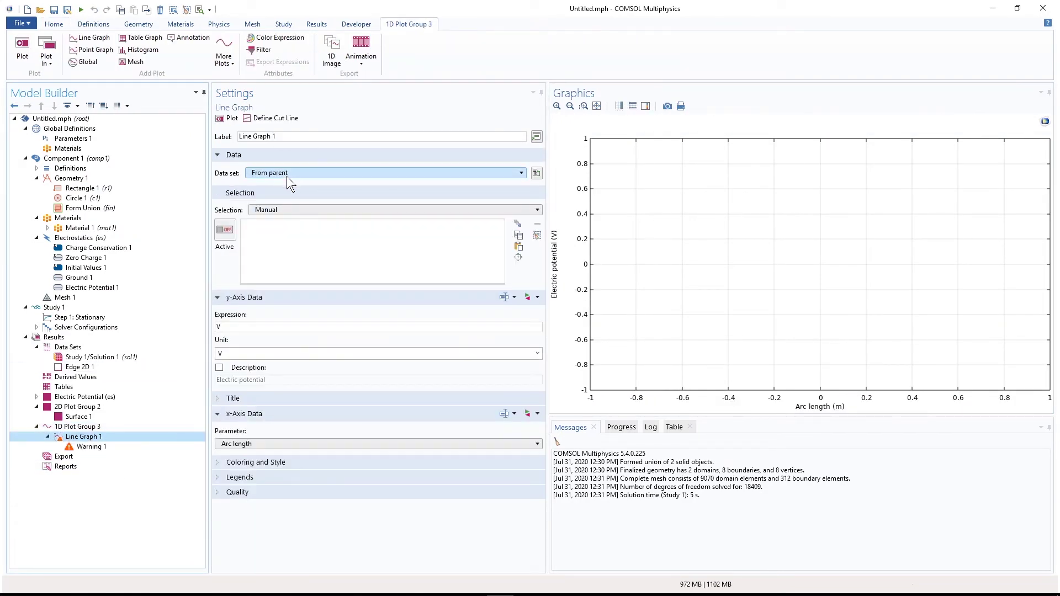
left_click(287, 177)
left_click(268, 220)
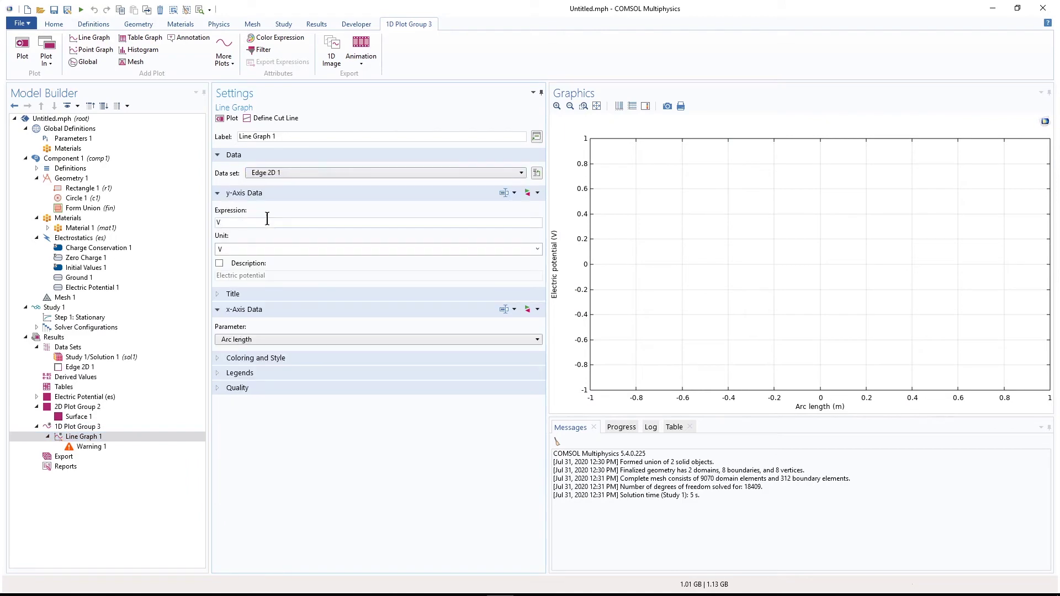
left_click(535, 194)
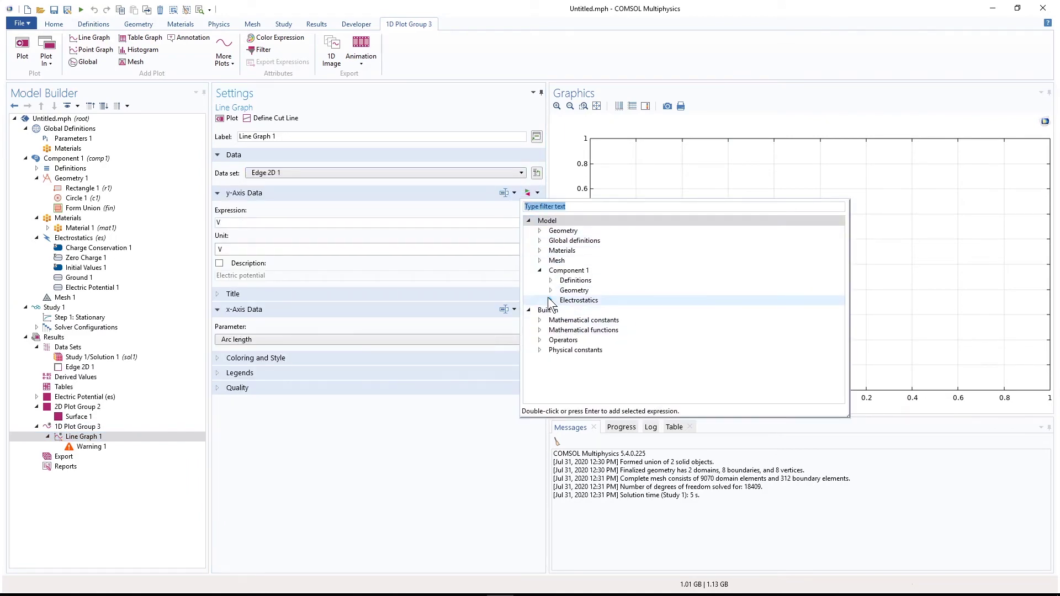
left_click(551, 300)
left_click(561, 321)
double_click(625, 391)
left_click(230, 122)
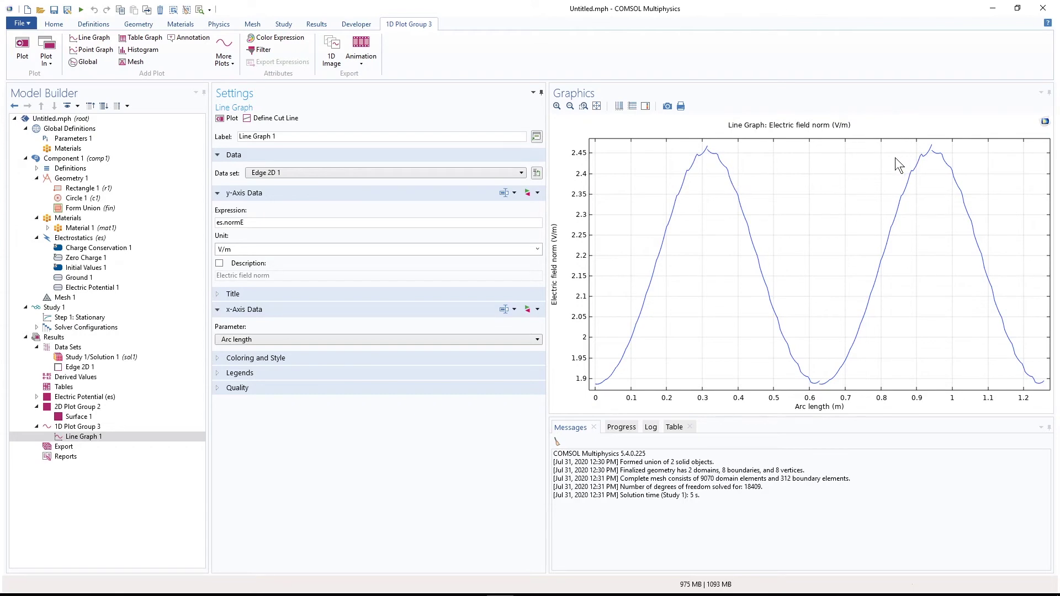
Add and build a trial Square in Geometry 1, then delete Square 1.
left_click(69, 178)
right_click(70, 179)
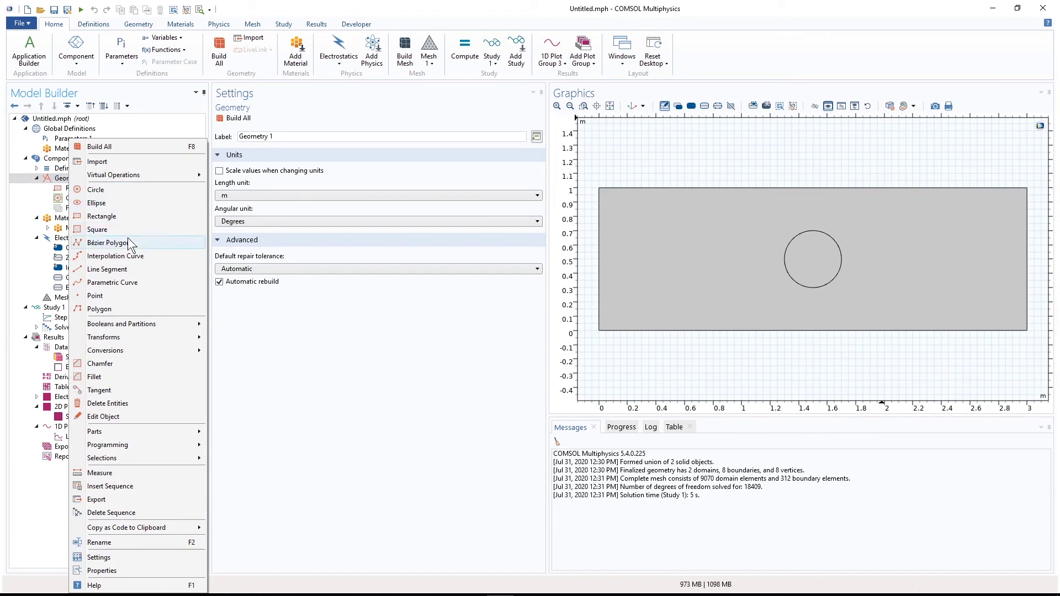
left_click(177, 229)
left_click(243, 118)
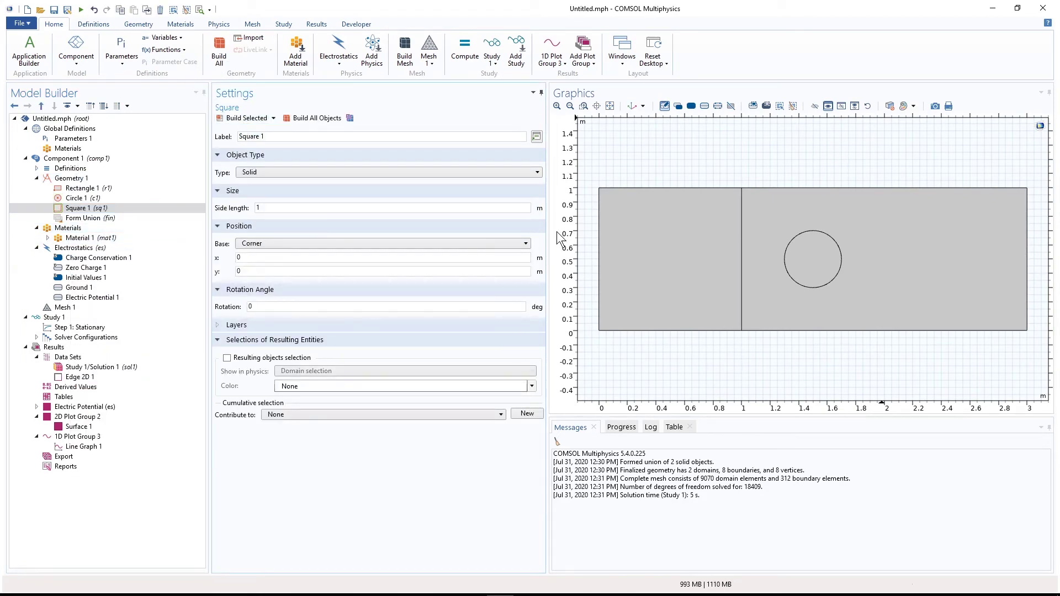
right_click(74, 209)
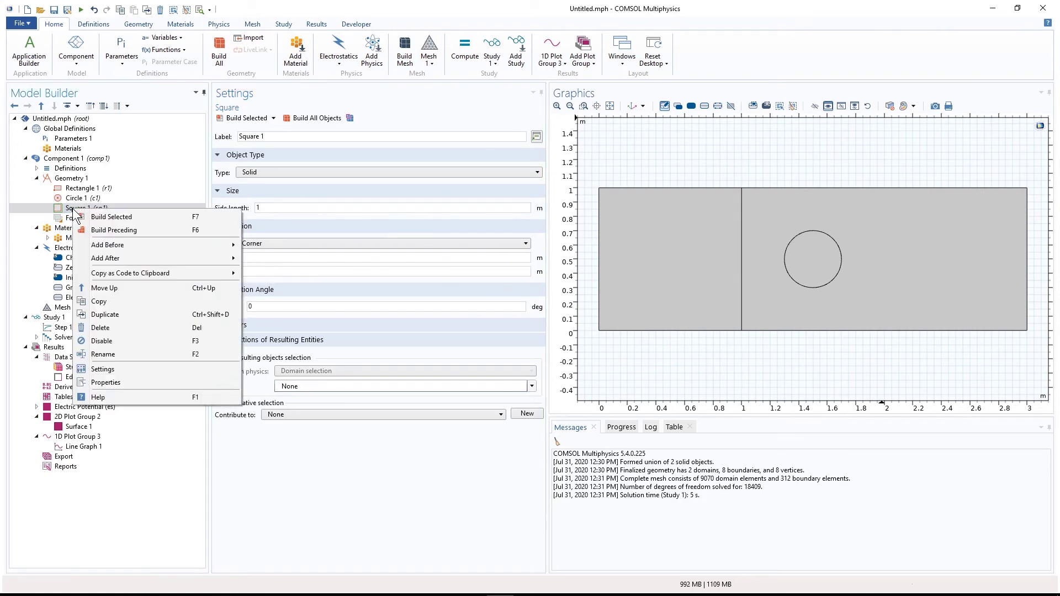
left_click(105, 328)
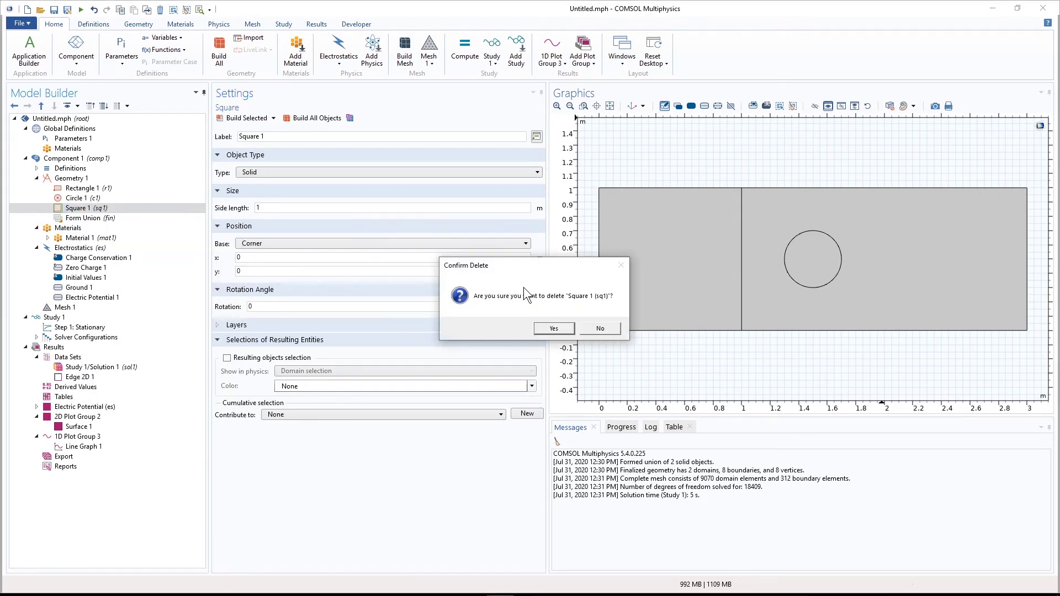
left_click(554, 329)
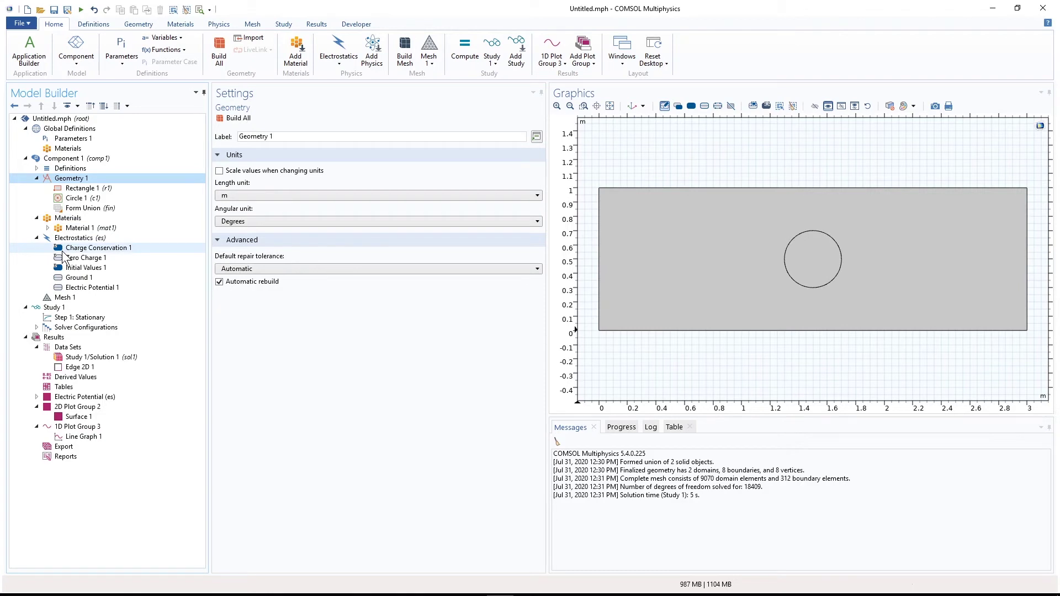
Add an Edge mesh operation on the circle's boundaries 5–8.
left_click(62, 298)
right_click(62, 299)
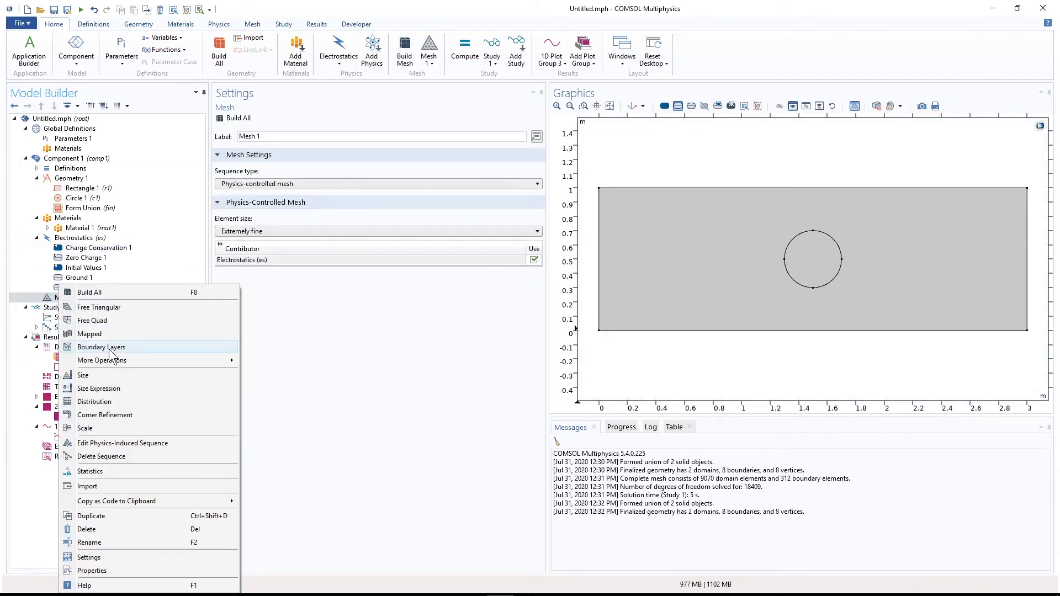
mouse_move(120, 365)
left_click(282, 360)
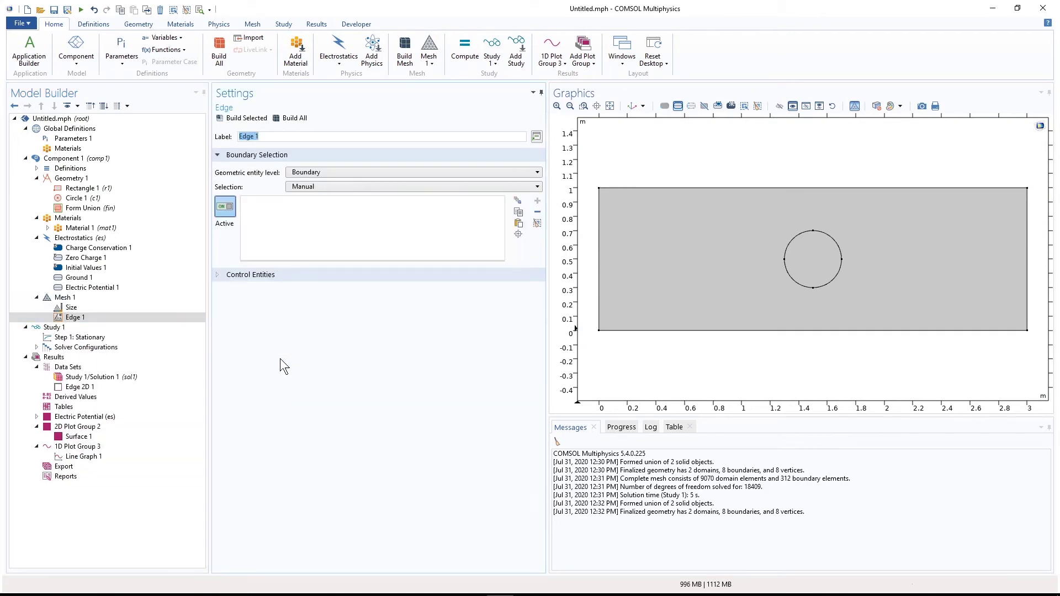
left_click(717, 106)
left_click_drag(759, 220, 850, 298)
left_click(243, 274)
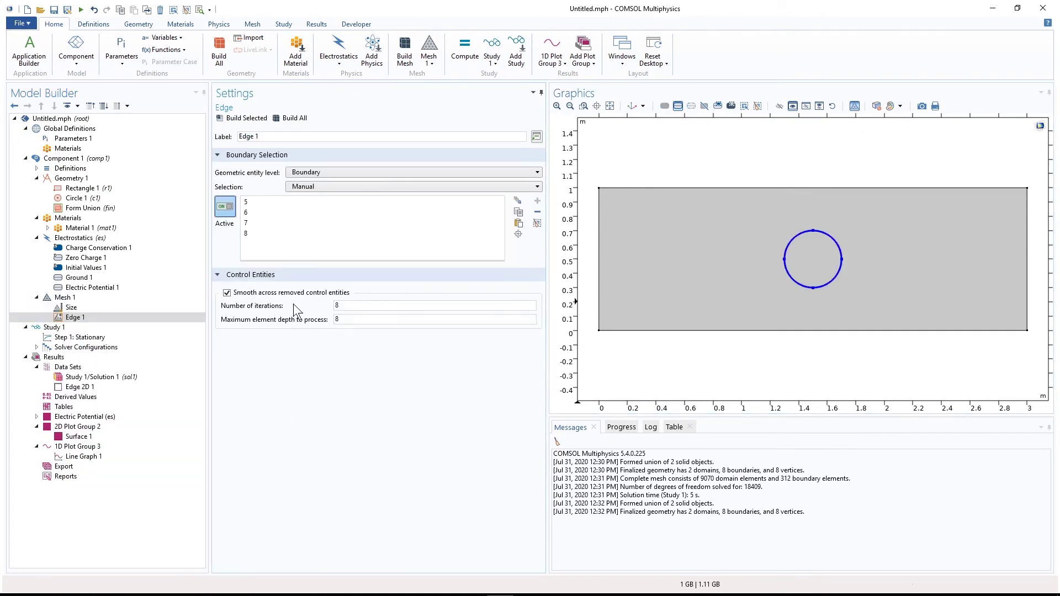
Give the edge mesh a custom maximum element size of 0.005 m and build it.
right_click(79, 320)
left_click(102, 342)
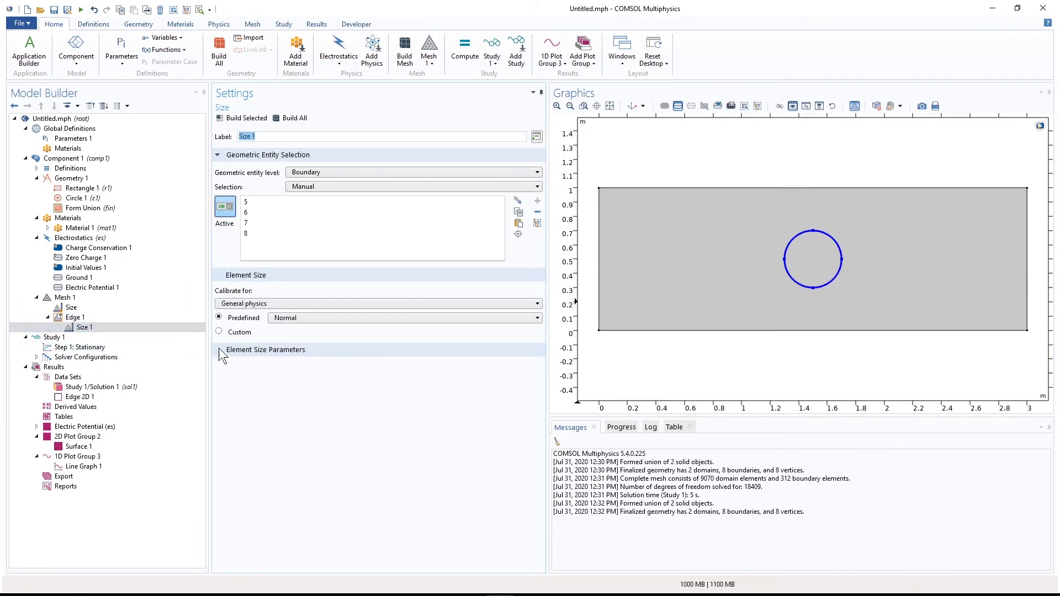
left_click(239, 332)
left_click(219, 366)
left_click(237, 379)
left_click_drag(220, 378, 233, 378)
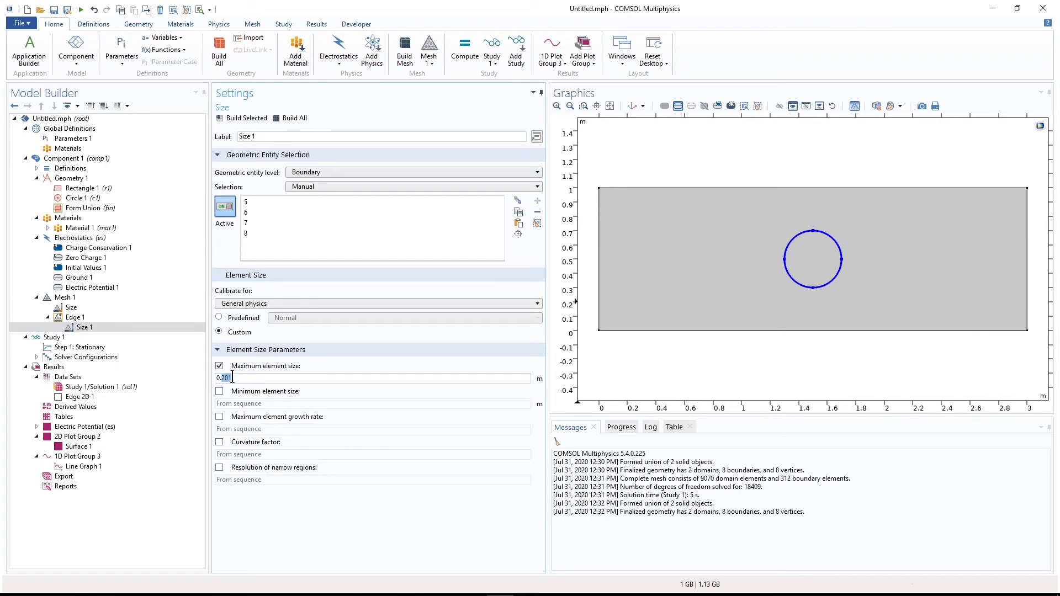
type("001")
left_click_drag(232, 378, 228, 381)
type("05")
left_click(242, 117)
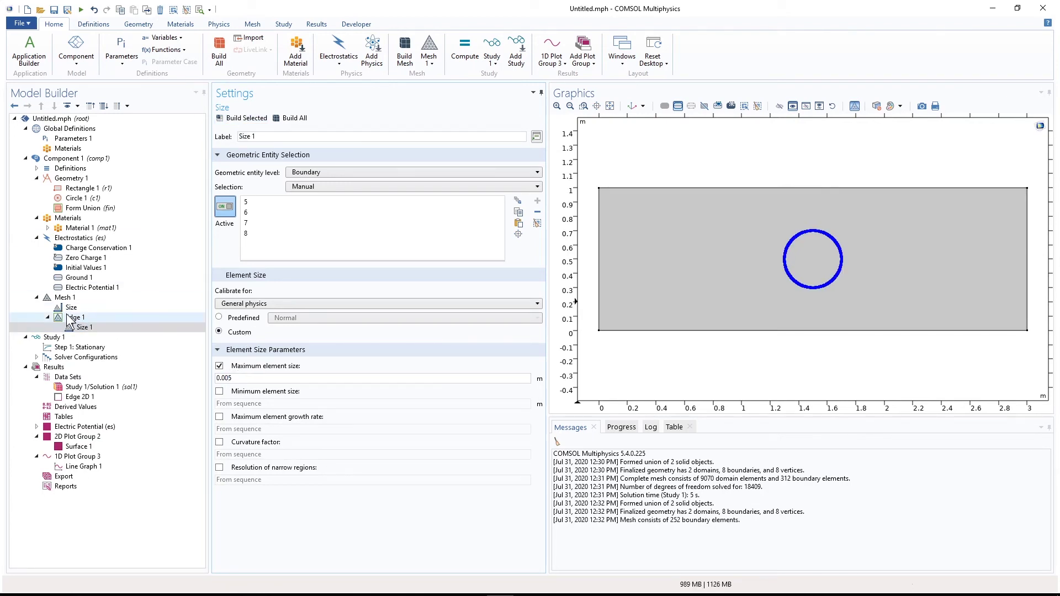
Add and build a Free Triangular mesh over the domains.
right_click(62, 298)
left_click(105, 267)
left_click(244, 118)
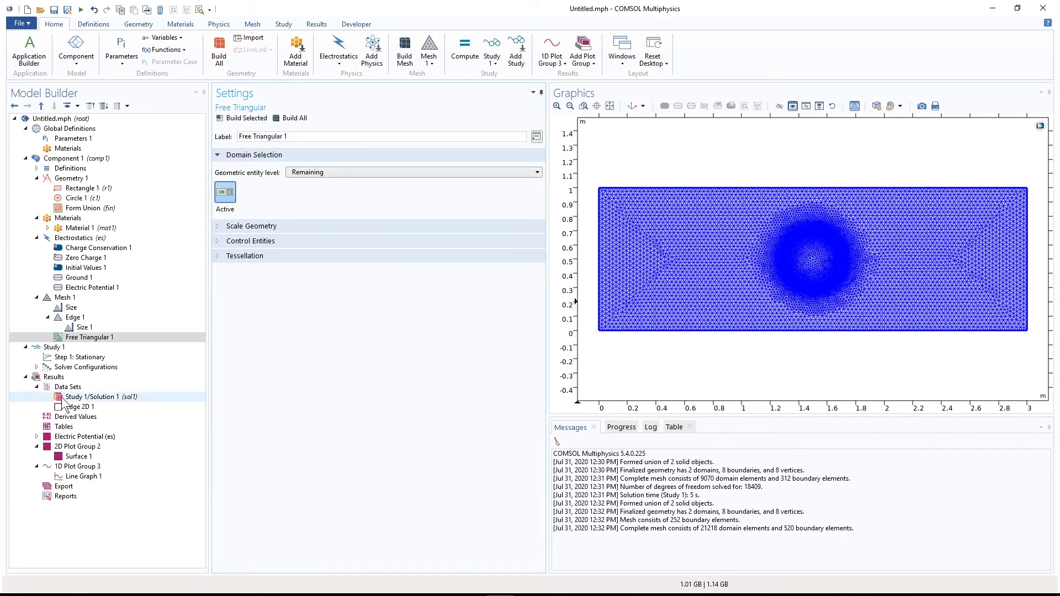
Recompute Study 1 with F8 and display Line Graph 1 of field norm.
left_click(54, 346)
left_click(247, 138)
key("F8")
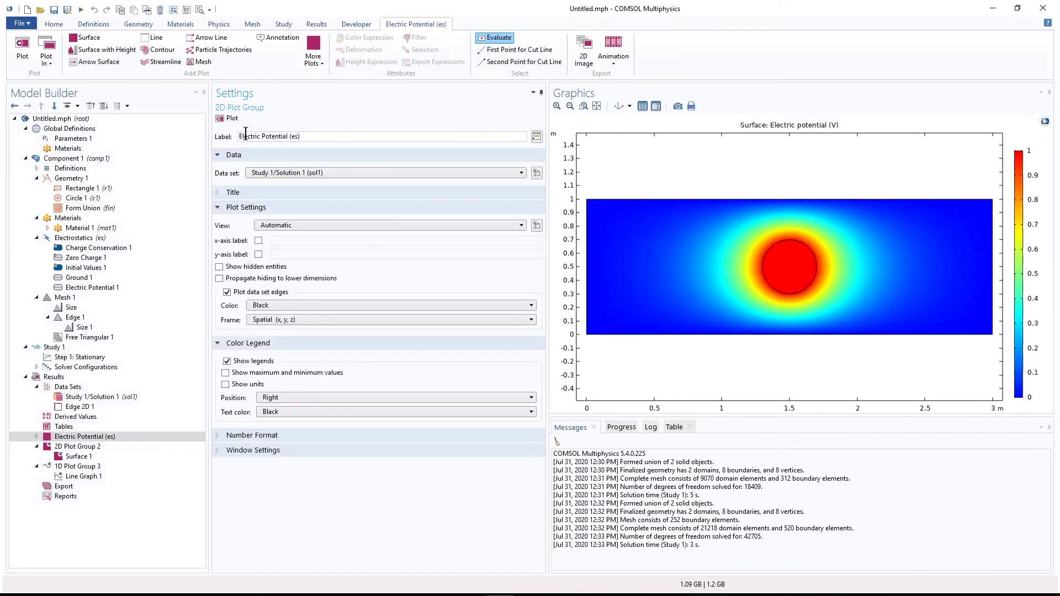
left_click(83, 476)
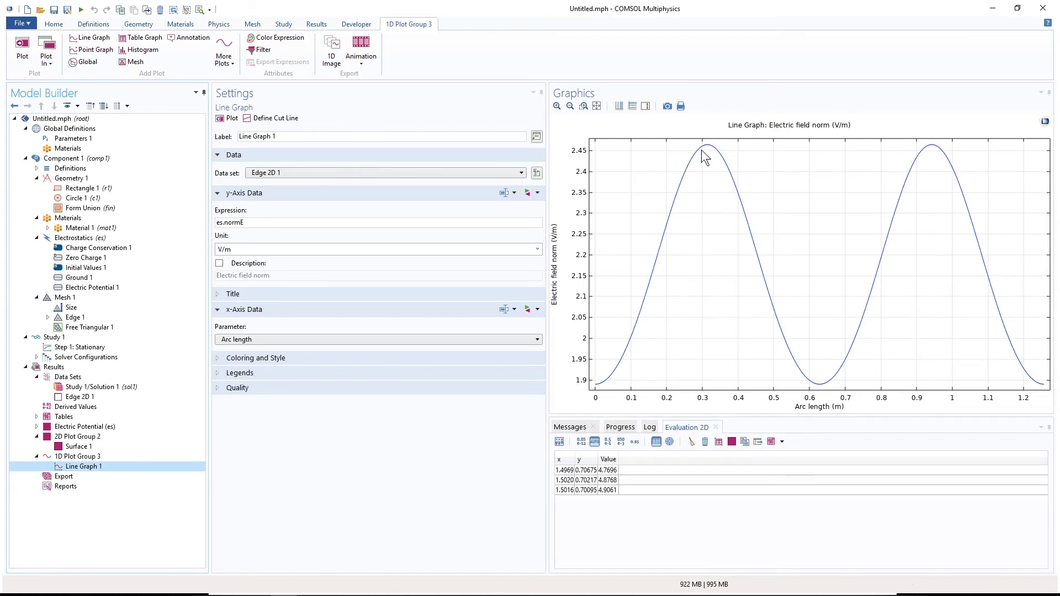
Zoom twice onto the circle's top edge and evaluate field norm points, reaching about 4.93 V/m.
left_click(80, 446)
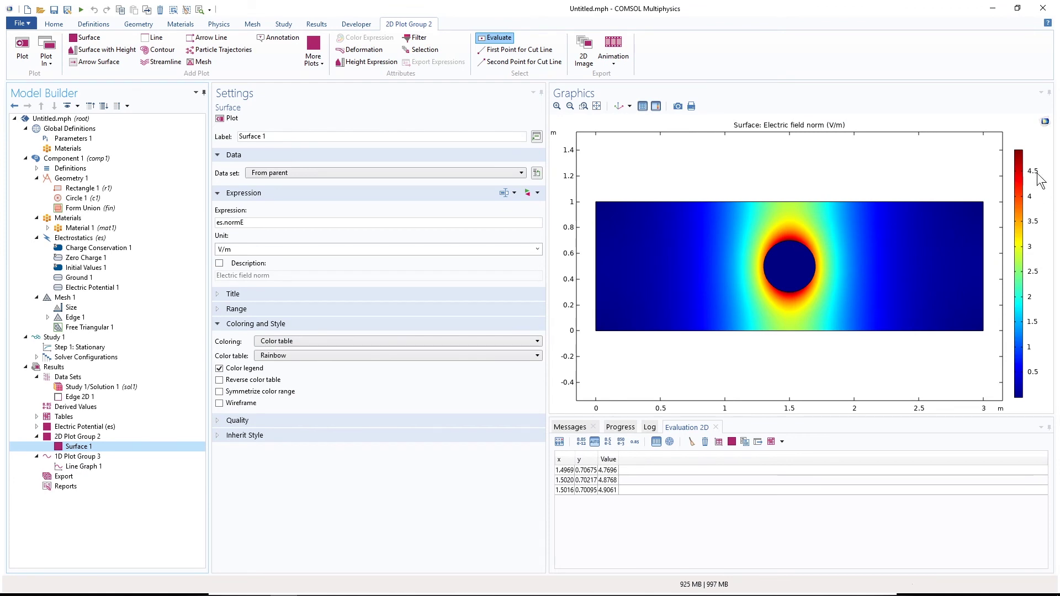
left_click(583, 106)
left_click_drag(780, 235, 803, 248)
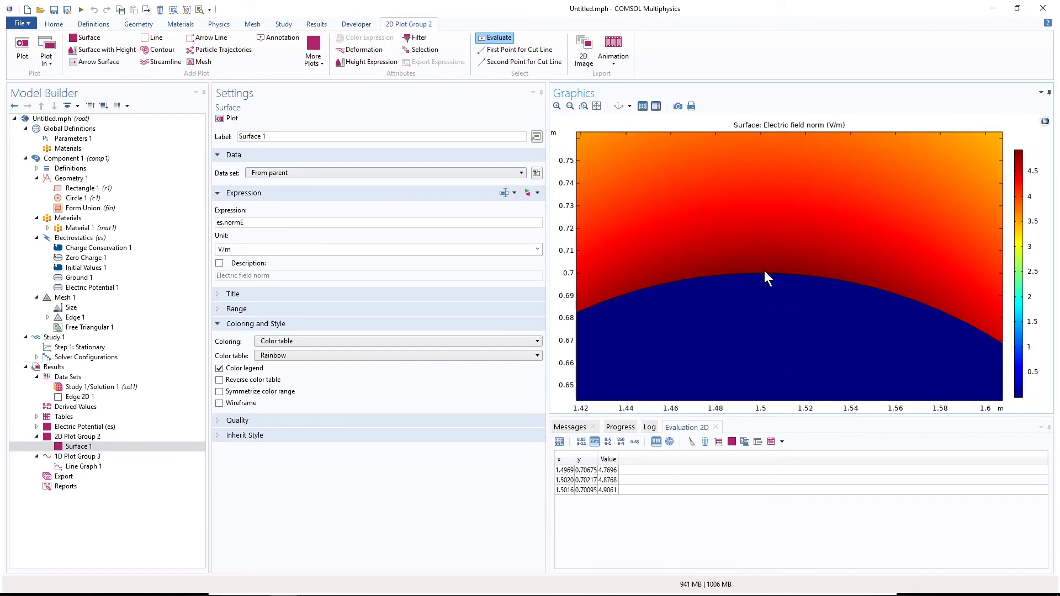
left_click(765, 273)
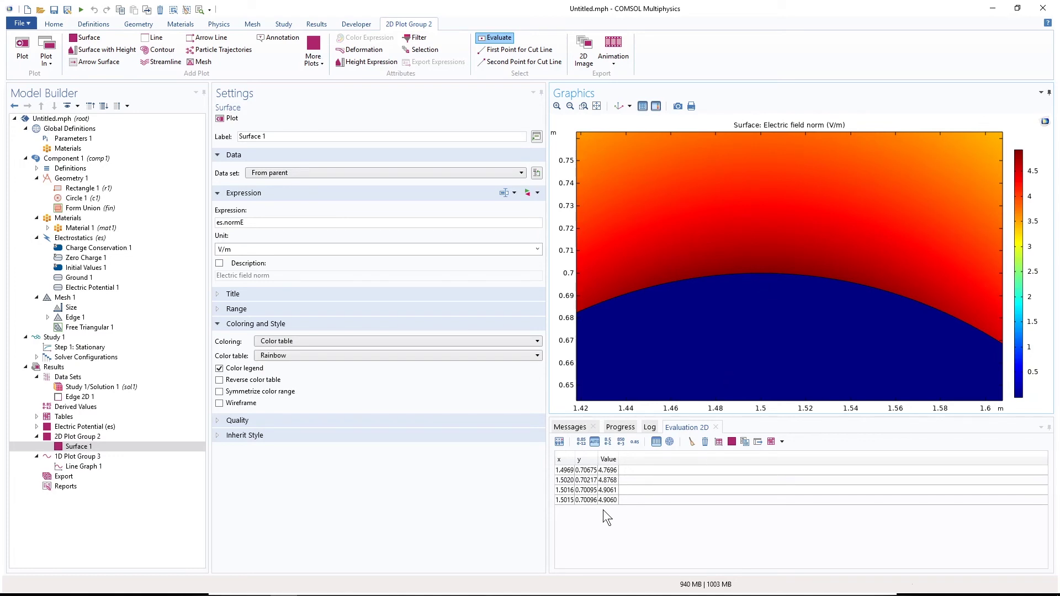
left_click(583, 106)
left_click_drag(740, 264, 783, 282)
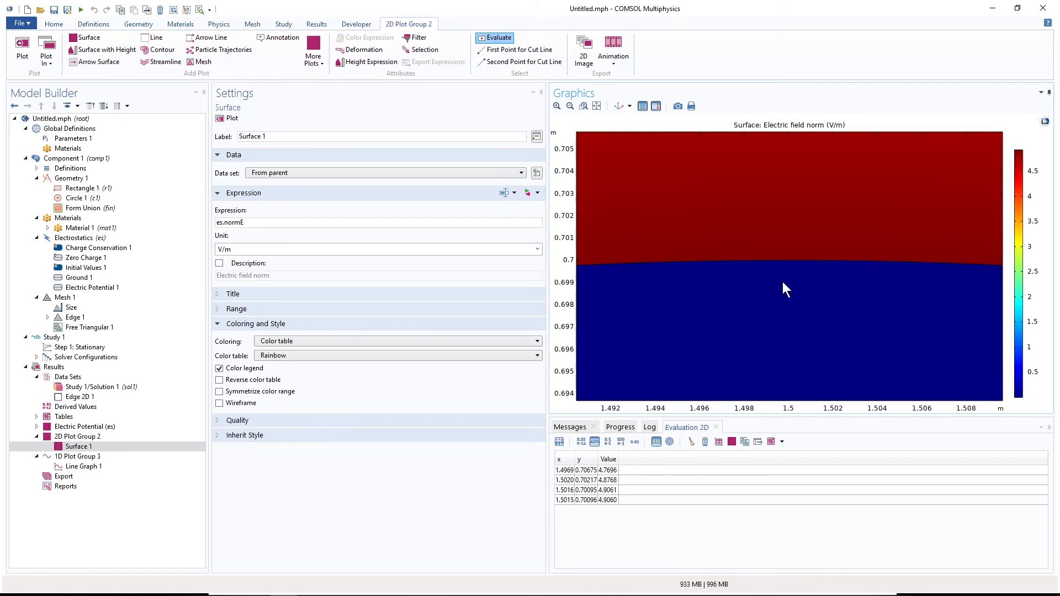
left_click(768, 257)
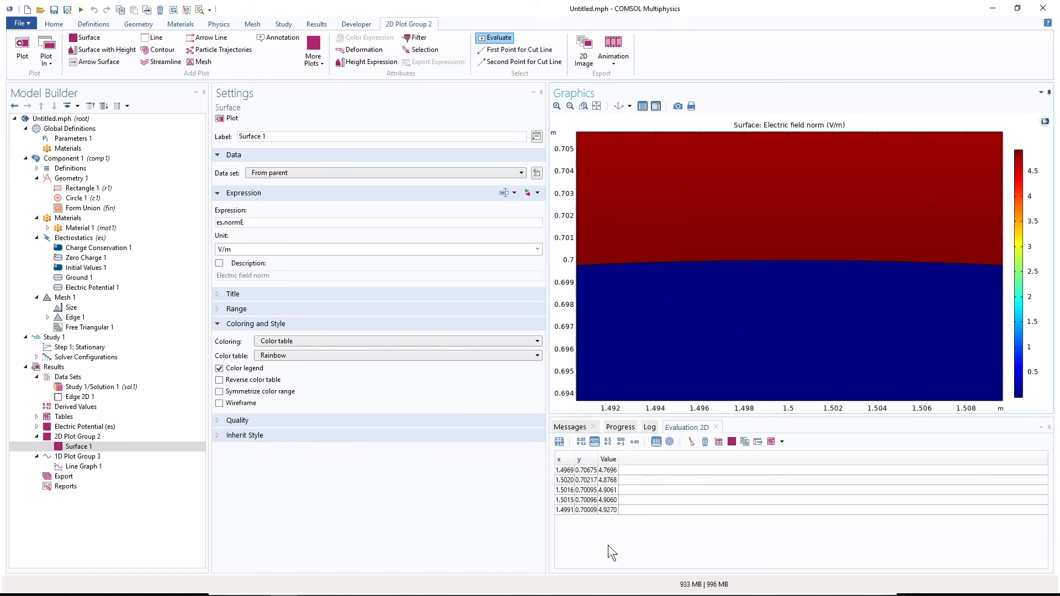
left_click(101, 466)
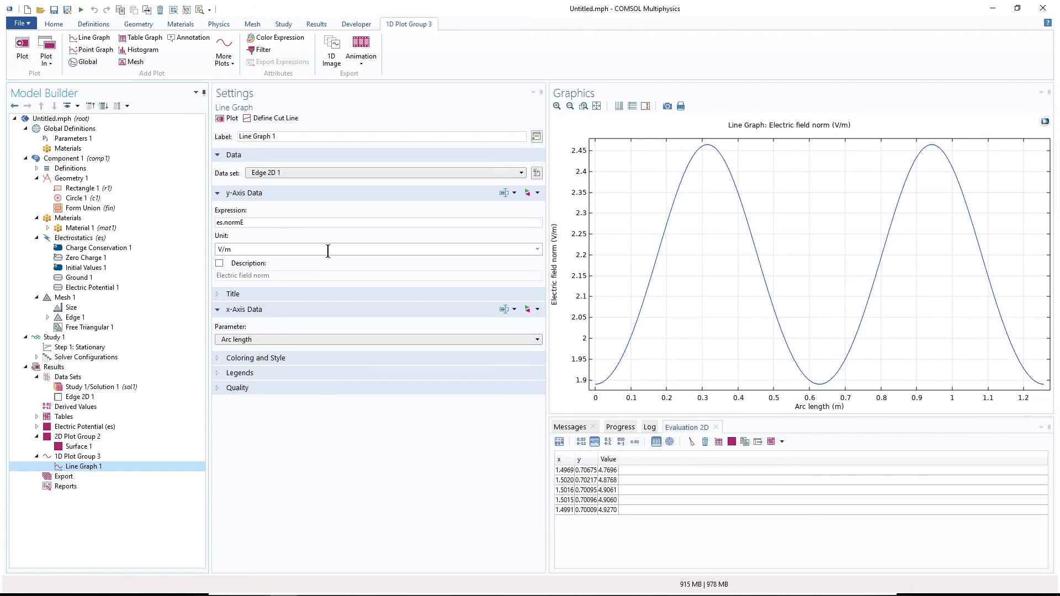
left_click(84, 448)
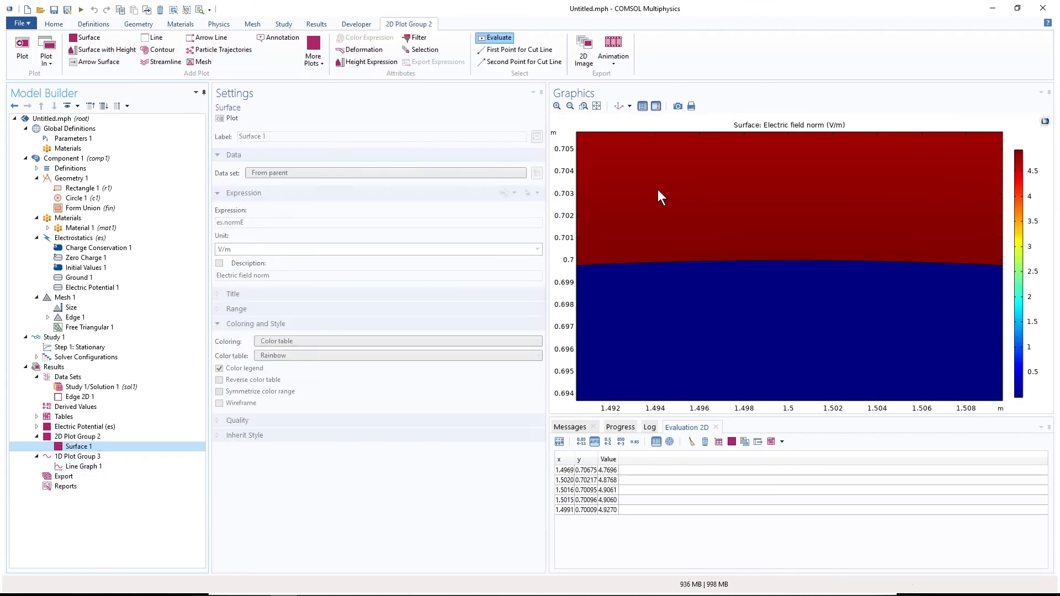
Zoom out to view the whole circle, then reselect Line Graph 1.
left_click(575, 111)
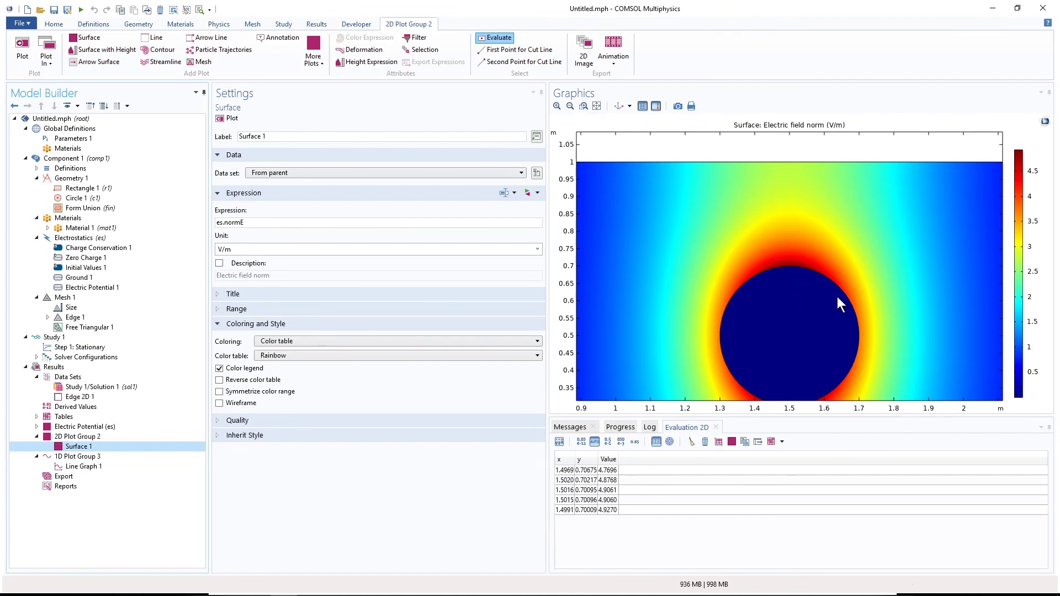
left_click(93, 466)
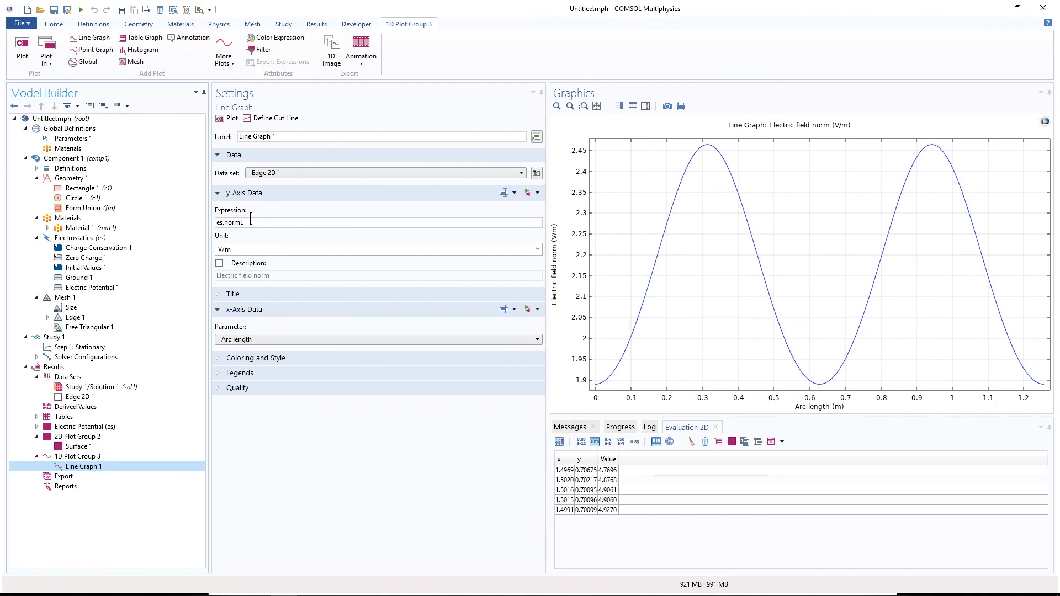
Change Line Graph 1's expression from es.normE to 2*es.normE and replot it.
left_click(220, 223)
type("2*")
left_click(227, 118)
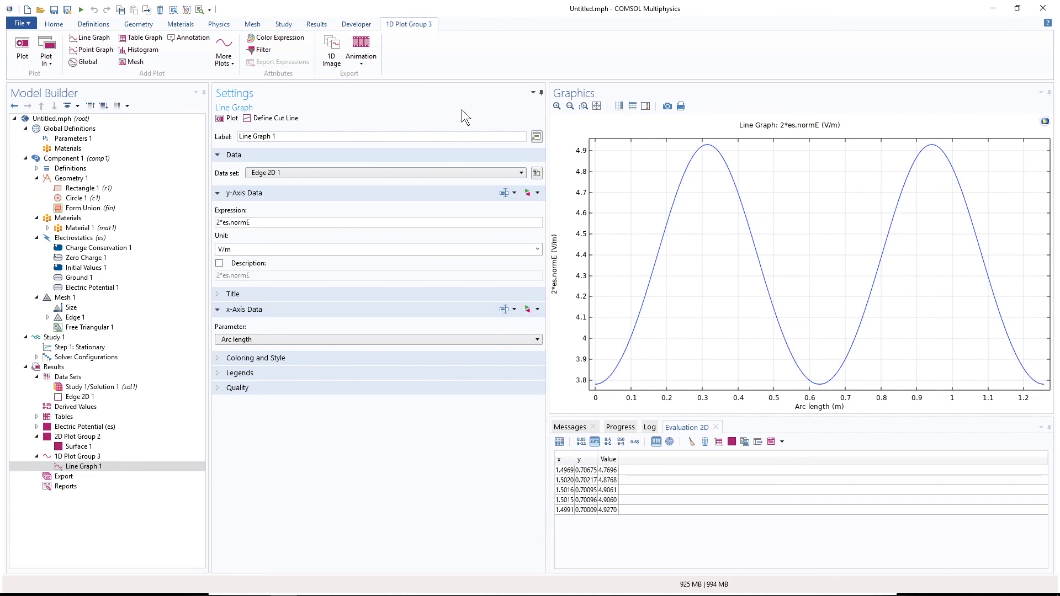
Save the model as test1.mph in the Comsol_Matlab folder.
left_click(21, 28)
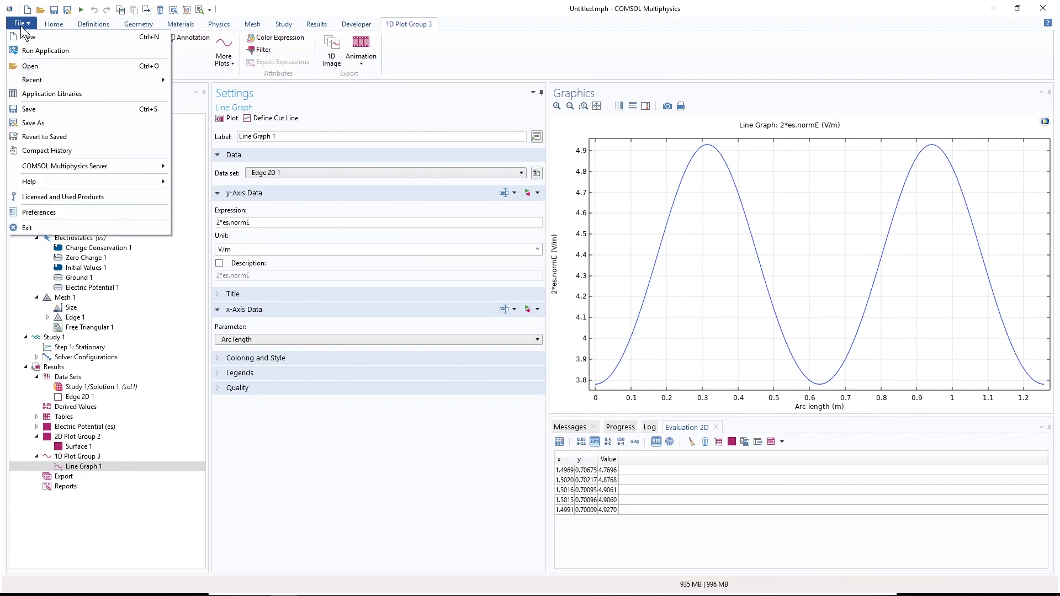
left_click(38, 124)
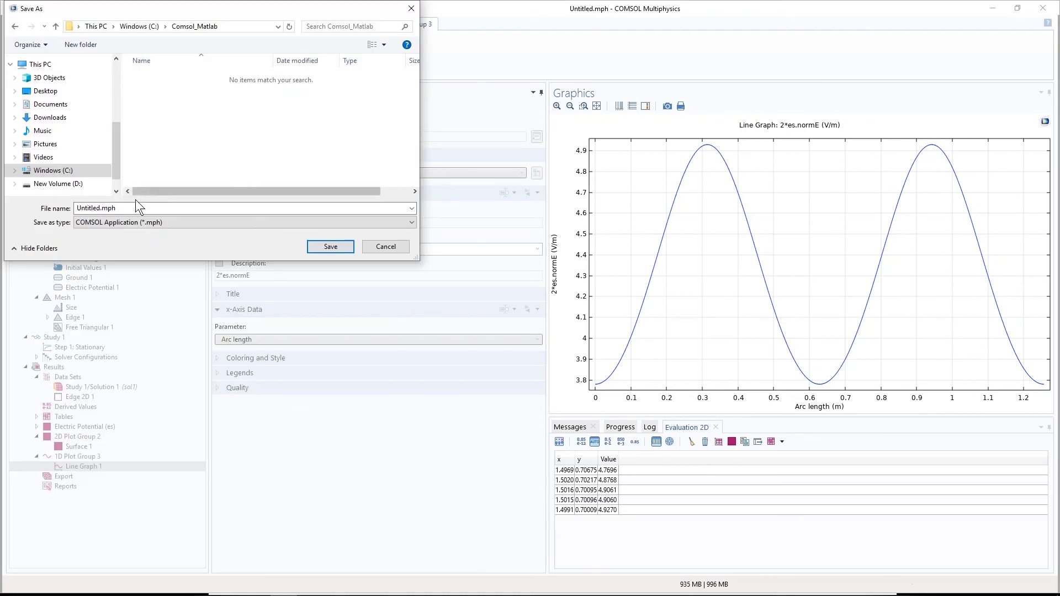
double_click(101, 211)
type("test1")
key("Return")
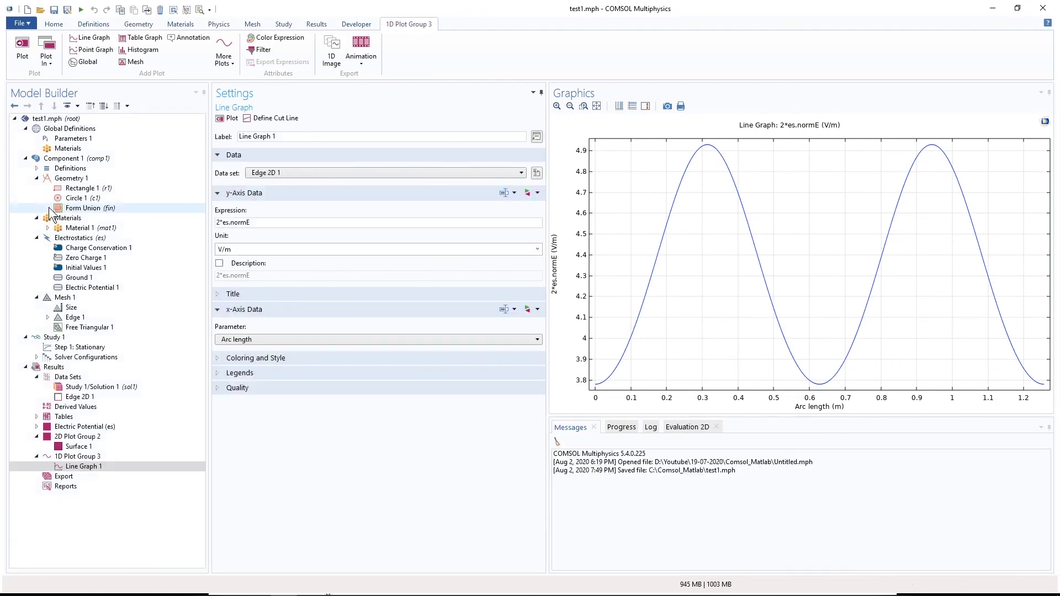
Start another Save As with the file type set to Model File for MATLAB (*.m).
left_click(21, 24)
left_click(41, 122)
left_click(133, 223)
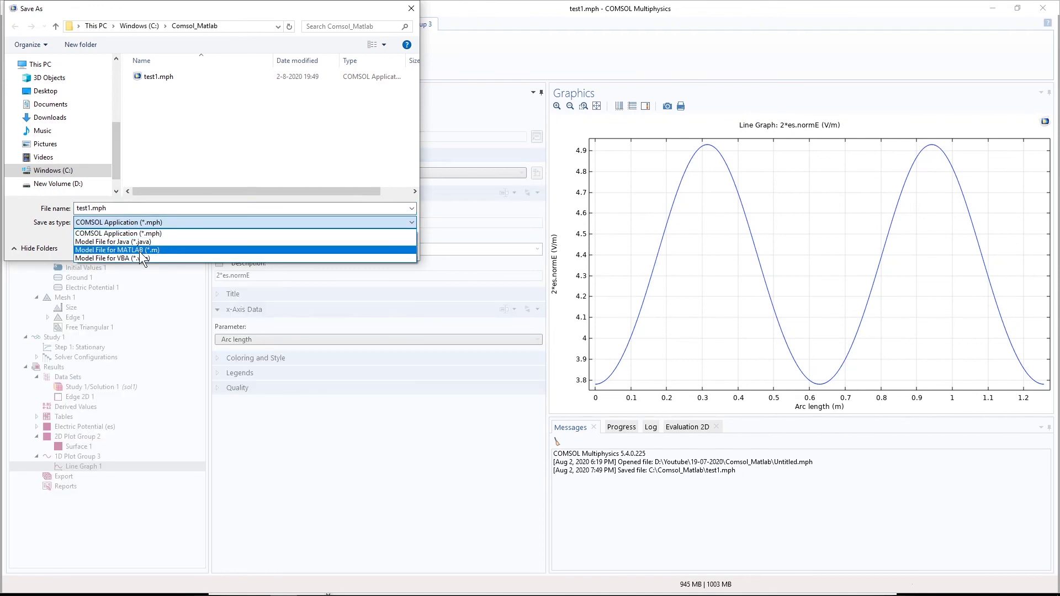
left_click(139, 251)
Confirm the save to write test1.m next to test1.mph.
left_click(341, 245)
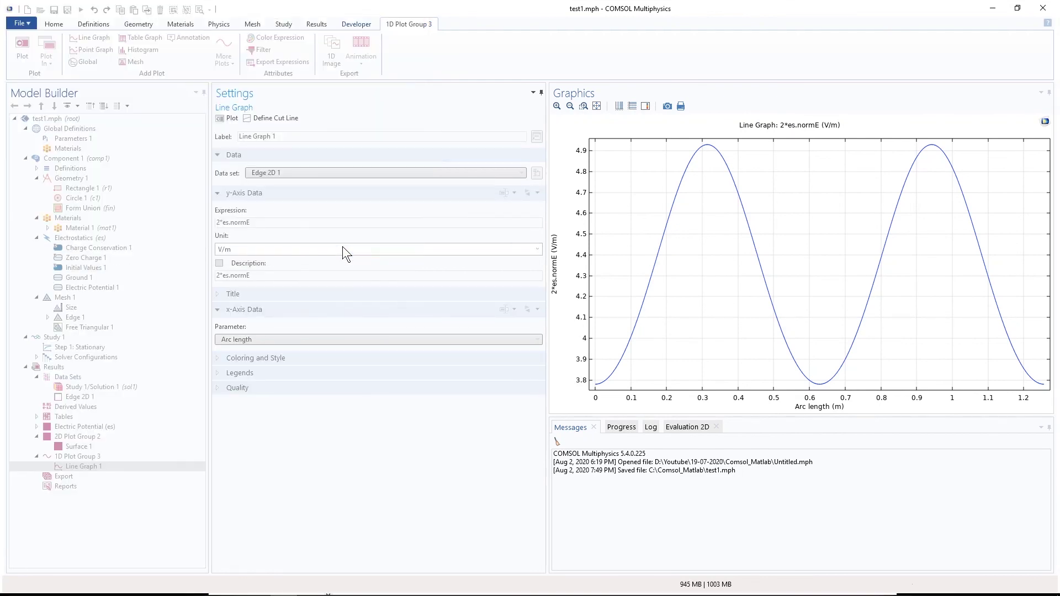